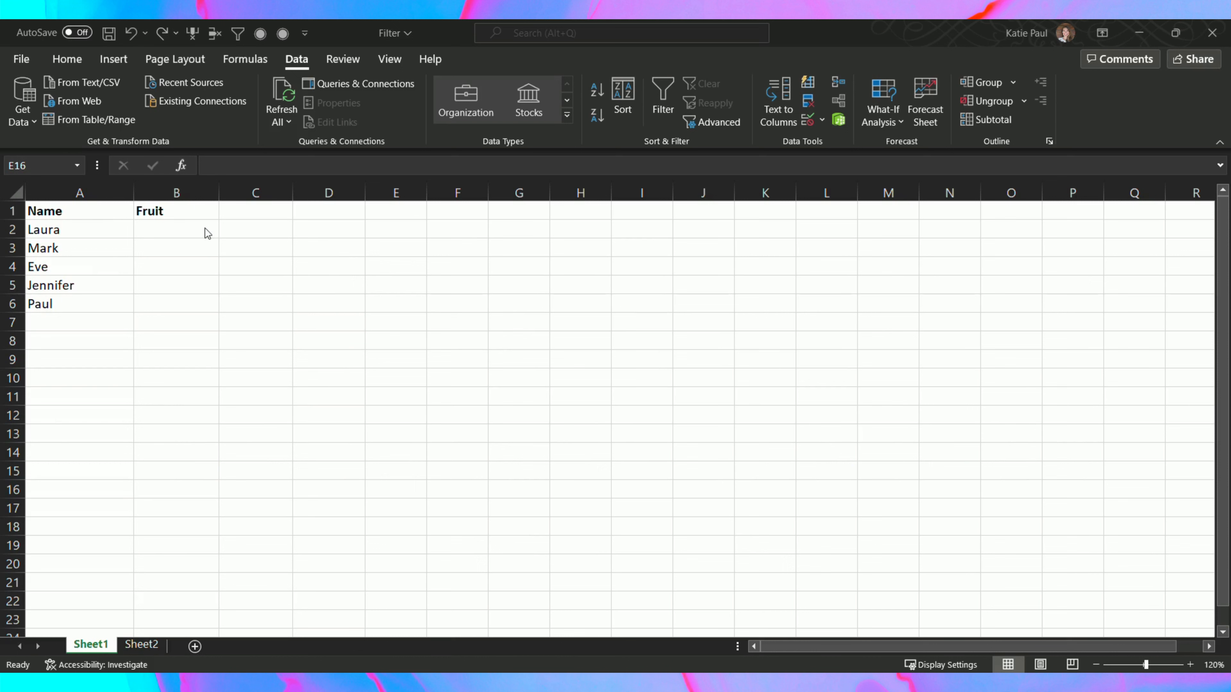
- Open data validation for cells B2:B6 and set the allowed criteria to List
drag(188, 230, 216, 304)
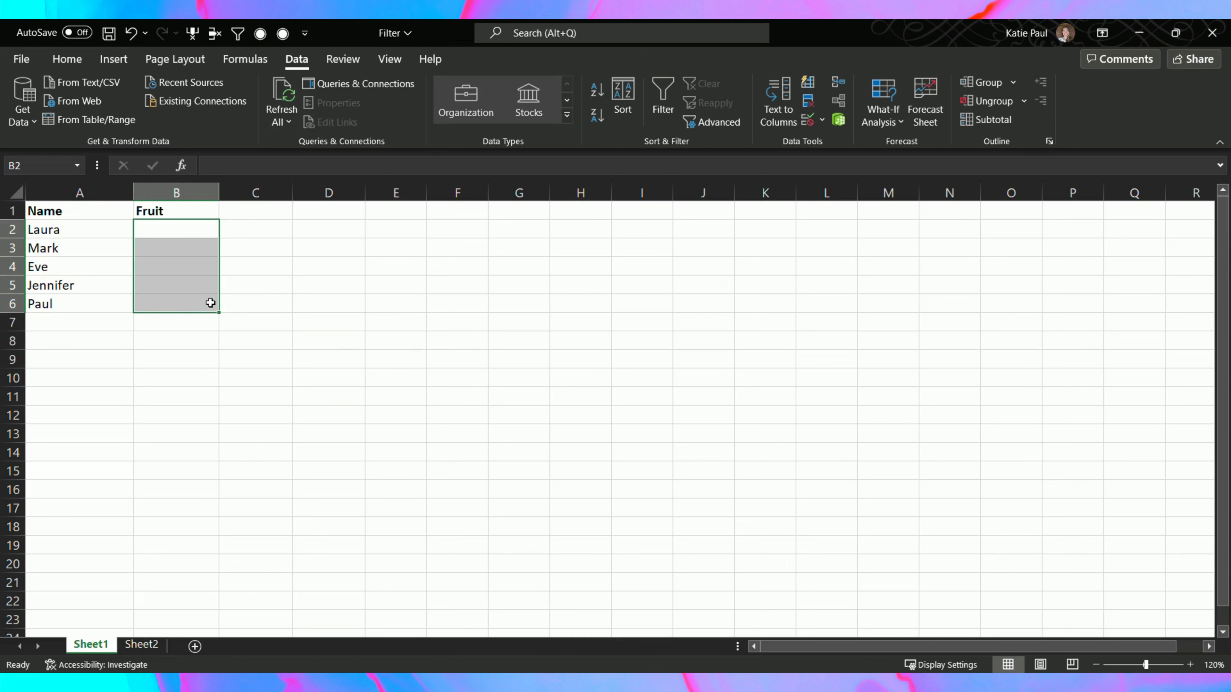
click(210, 303)
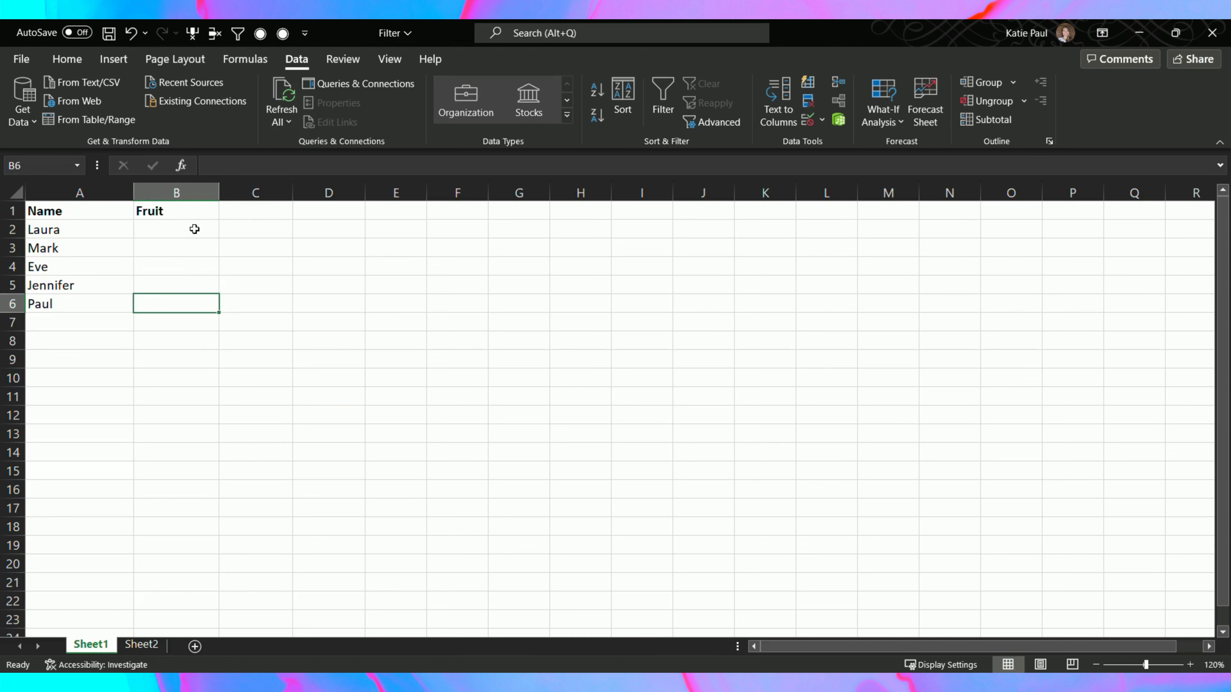
drag(195, 229, 197, 302)
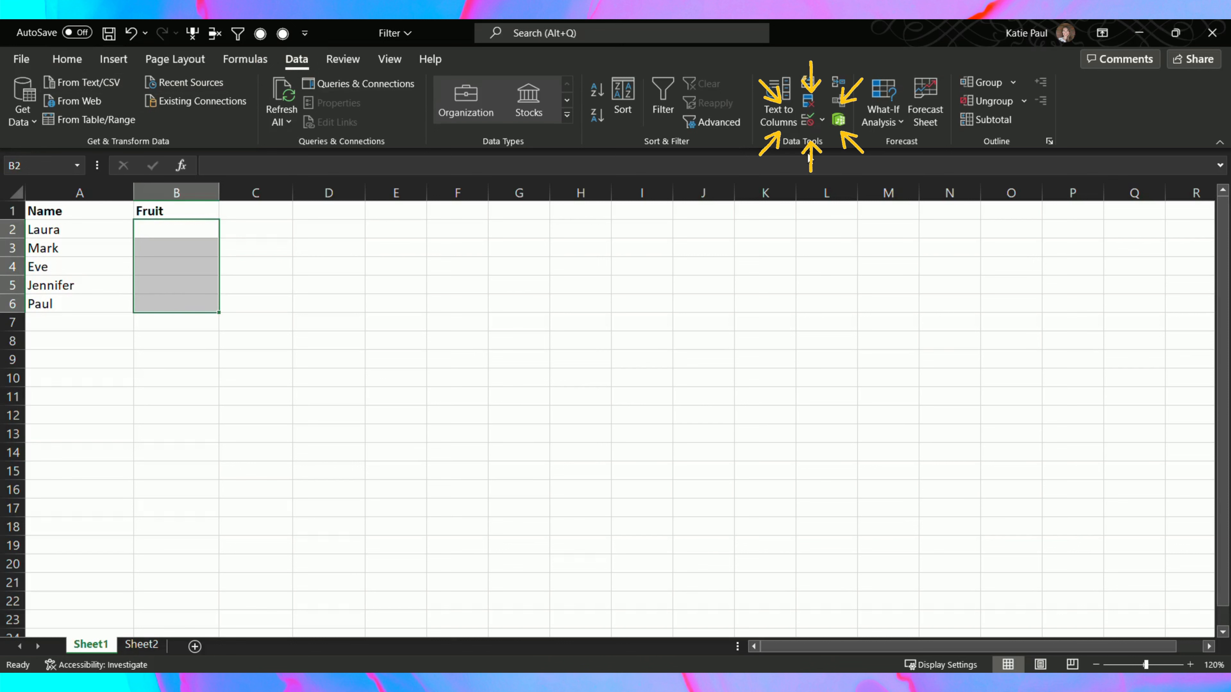
click(814, 124)
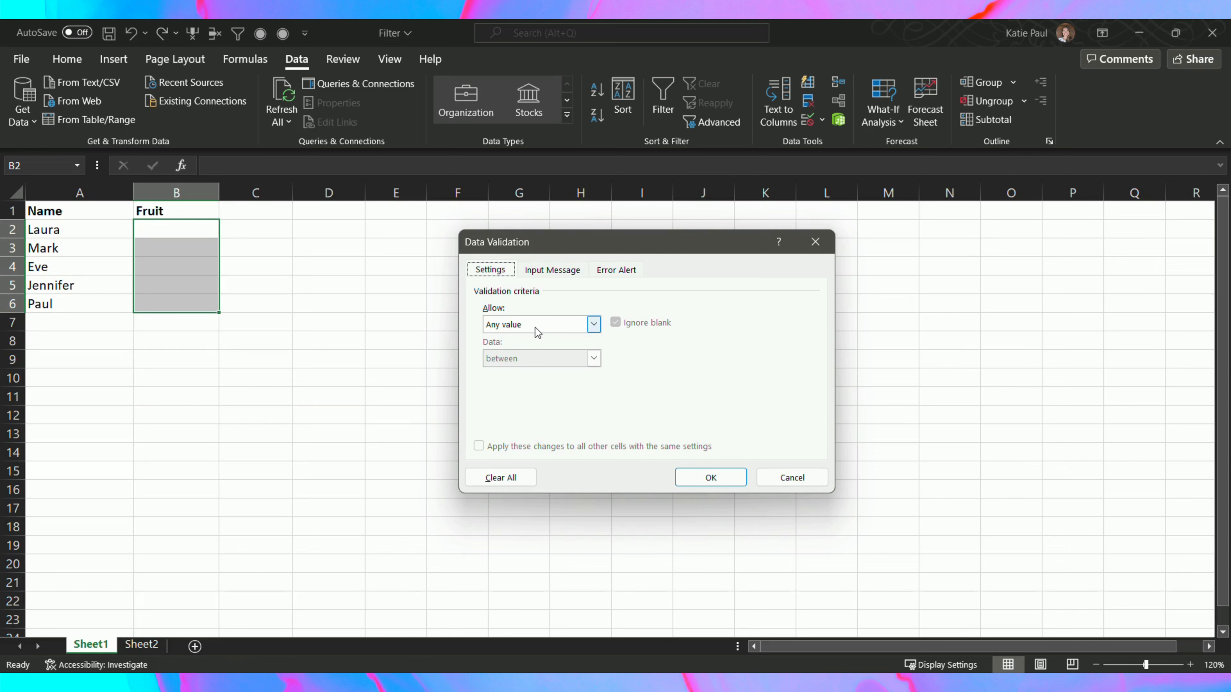
click(594, 328)
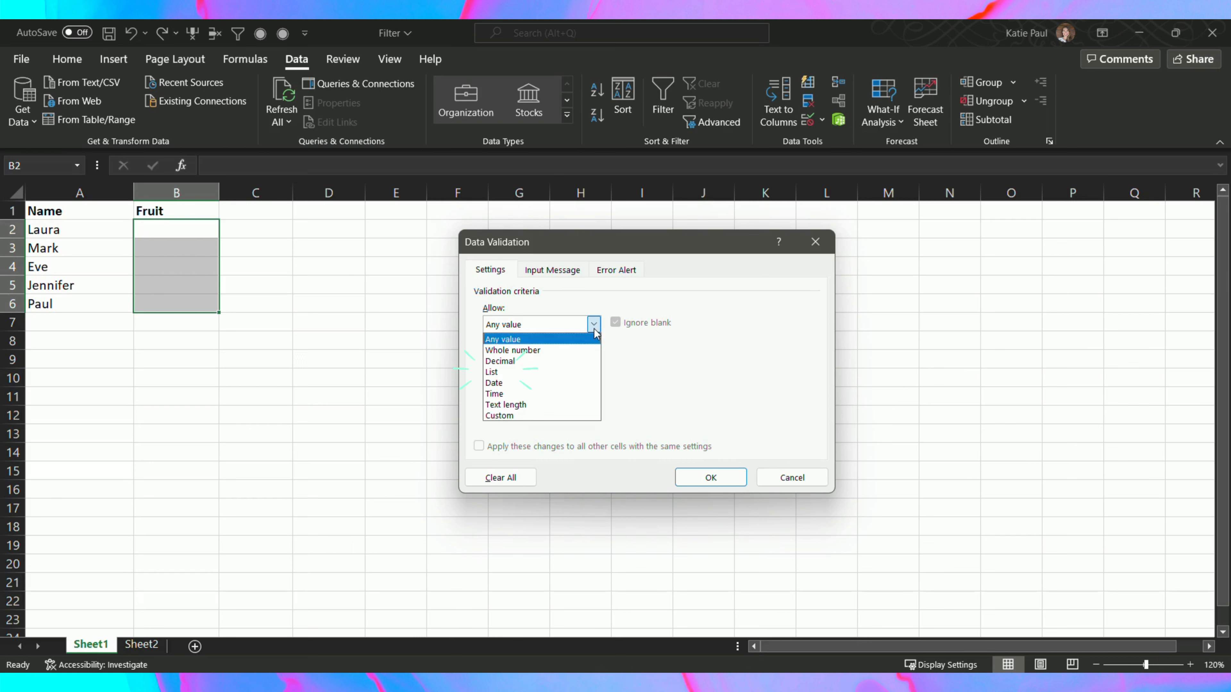
click(563, 372)
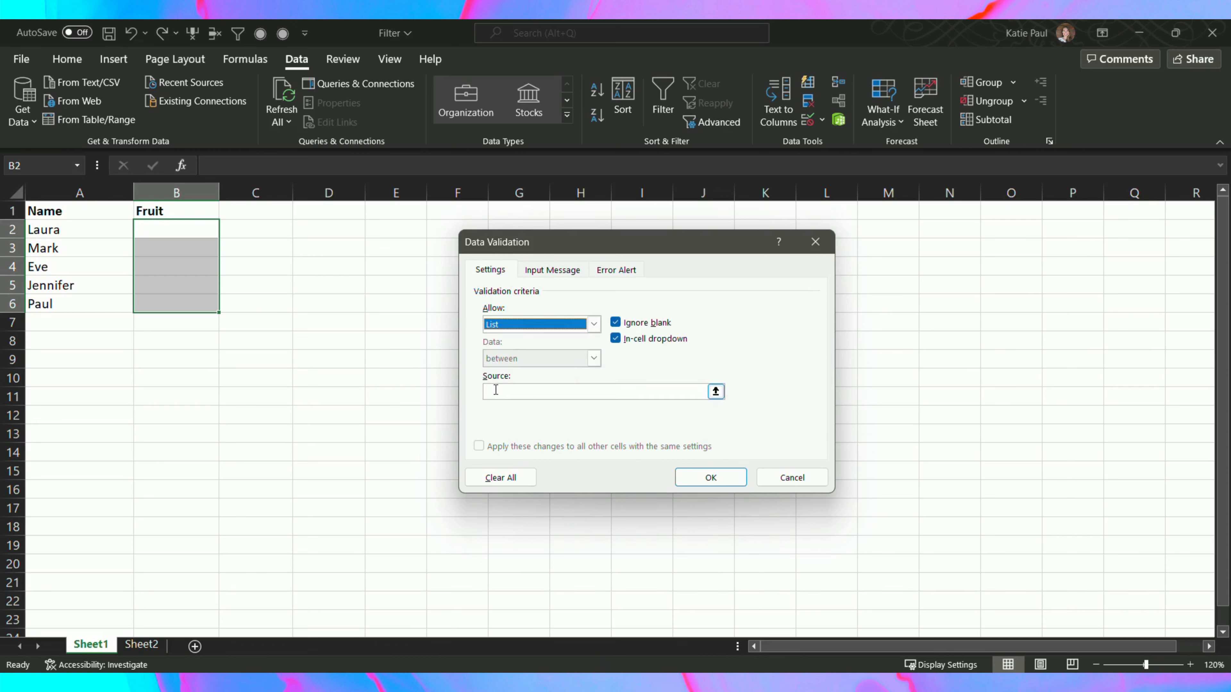
- Enter Apple, Banana, Strawberry, Kiwi, Watermelon Berry as the list source and apply the validation
click(483, 390)
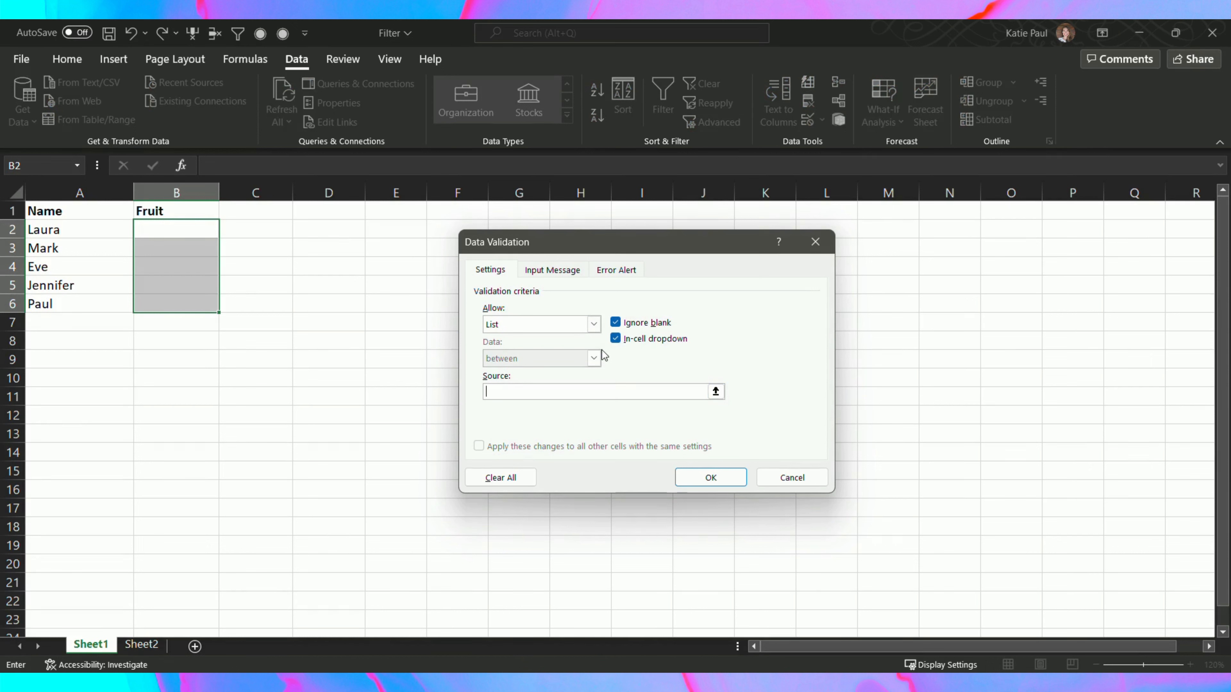
text(Apple)
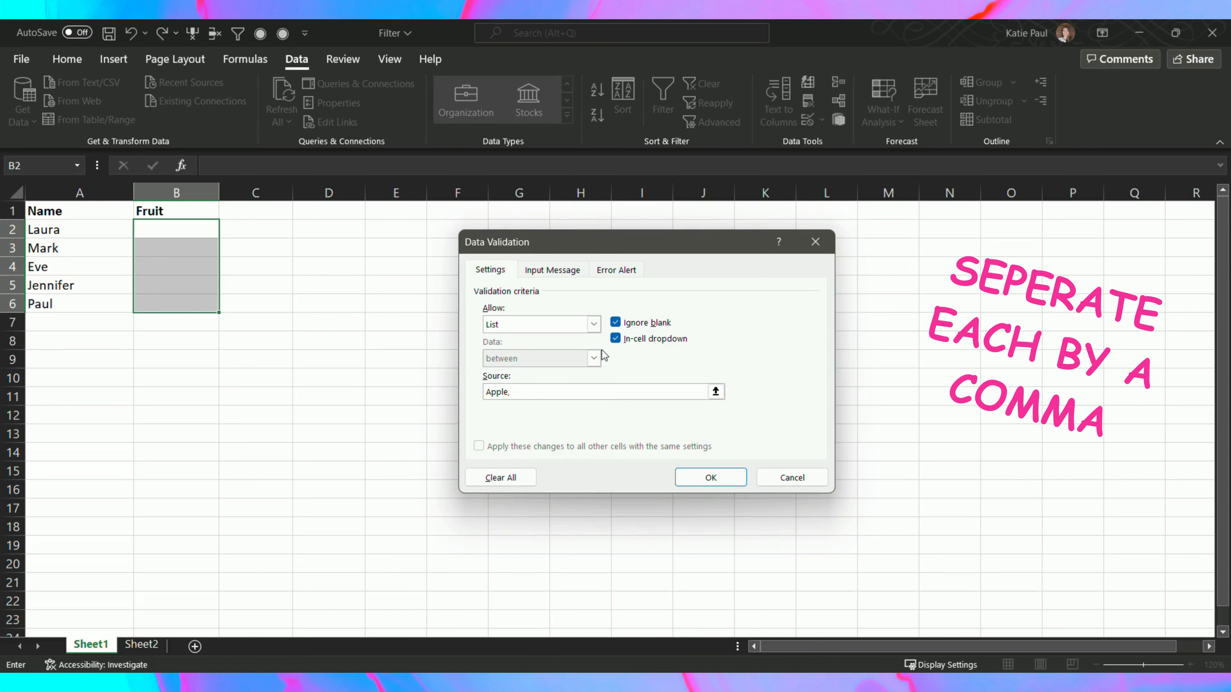
text(, Banana)
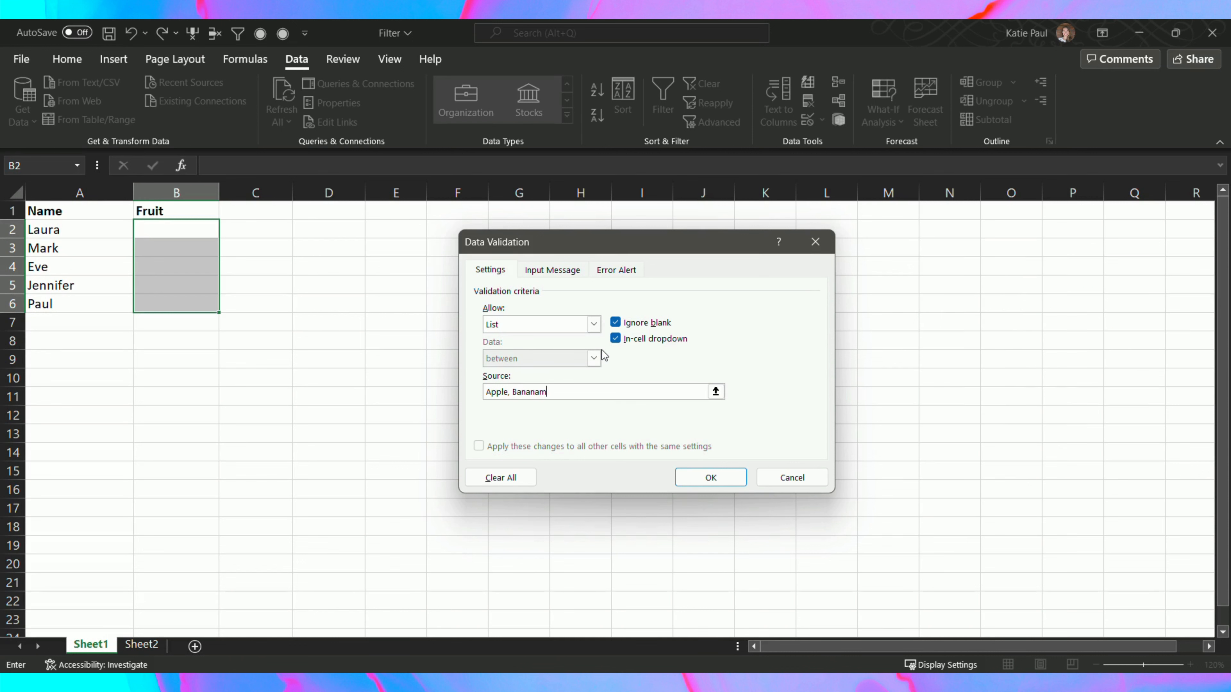
text(, Strawberry, Kiwi, Watermelon Berry)
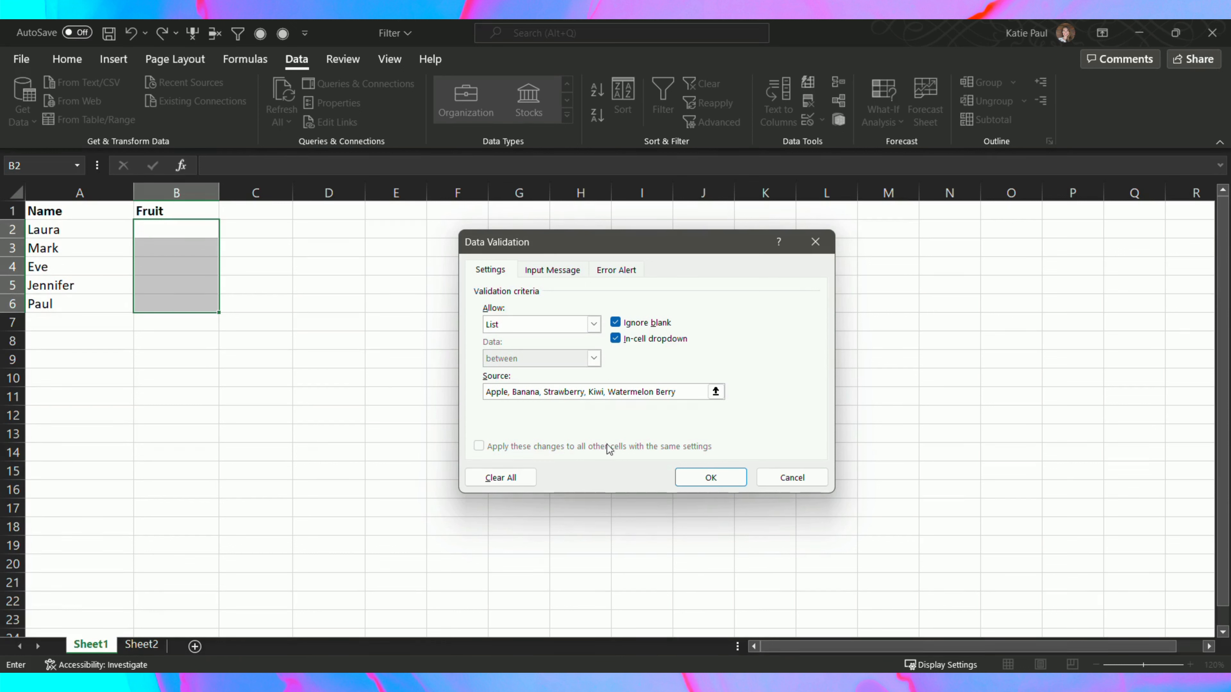
click(692, 476)
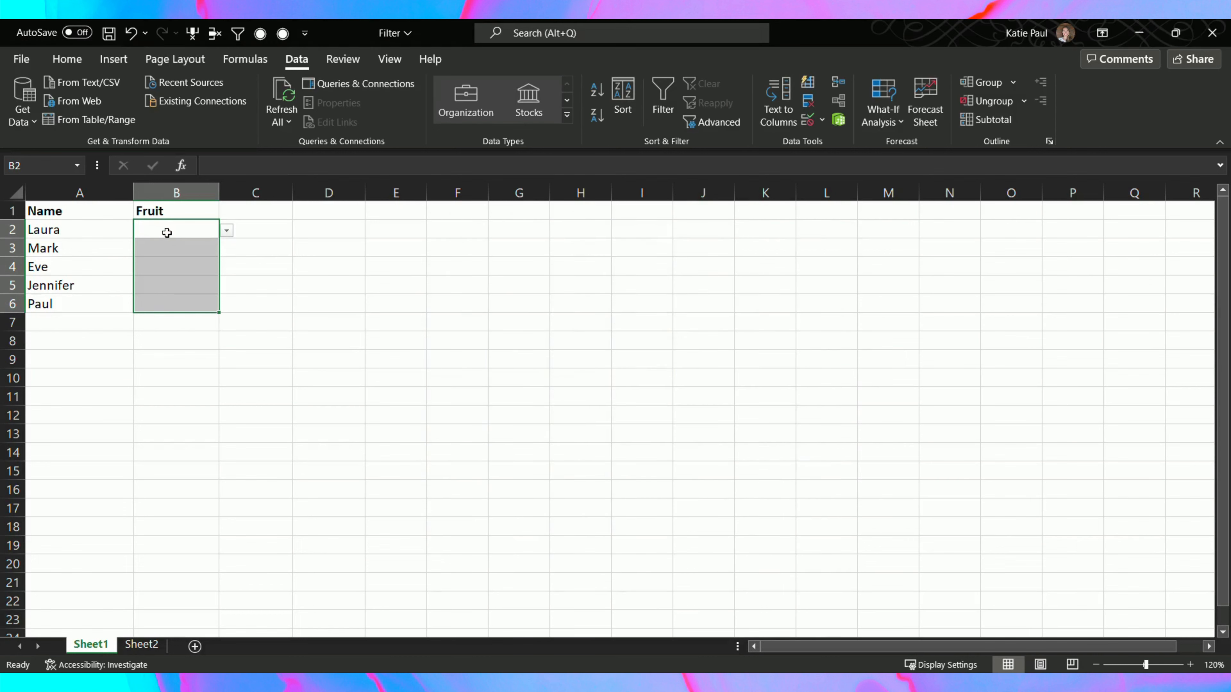
- Choose Apple from the dropdown list in B2 and enter Apple in B3
click(226, 231)
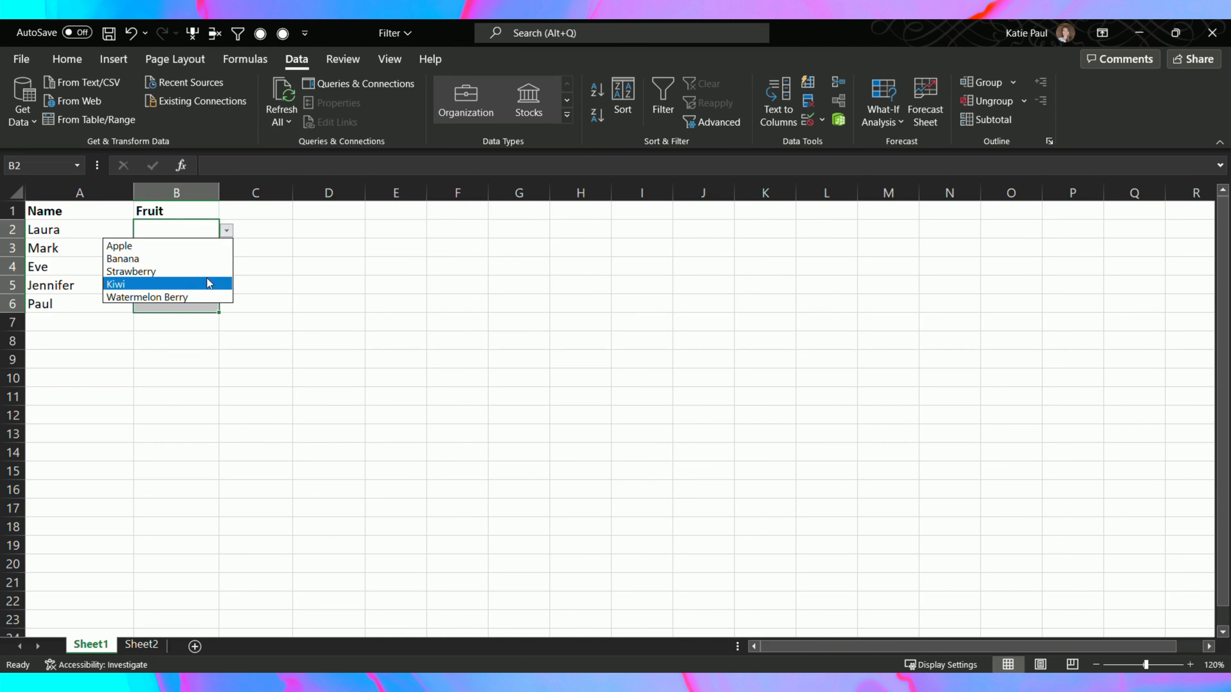
click(171, 251)
click(167, 251)
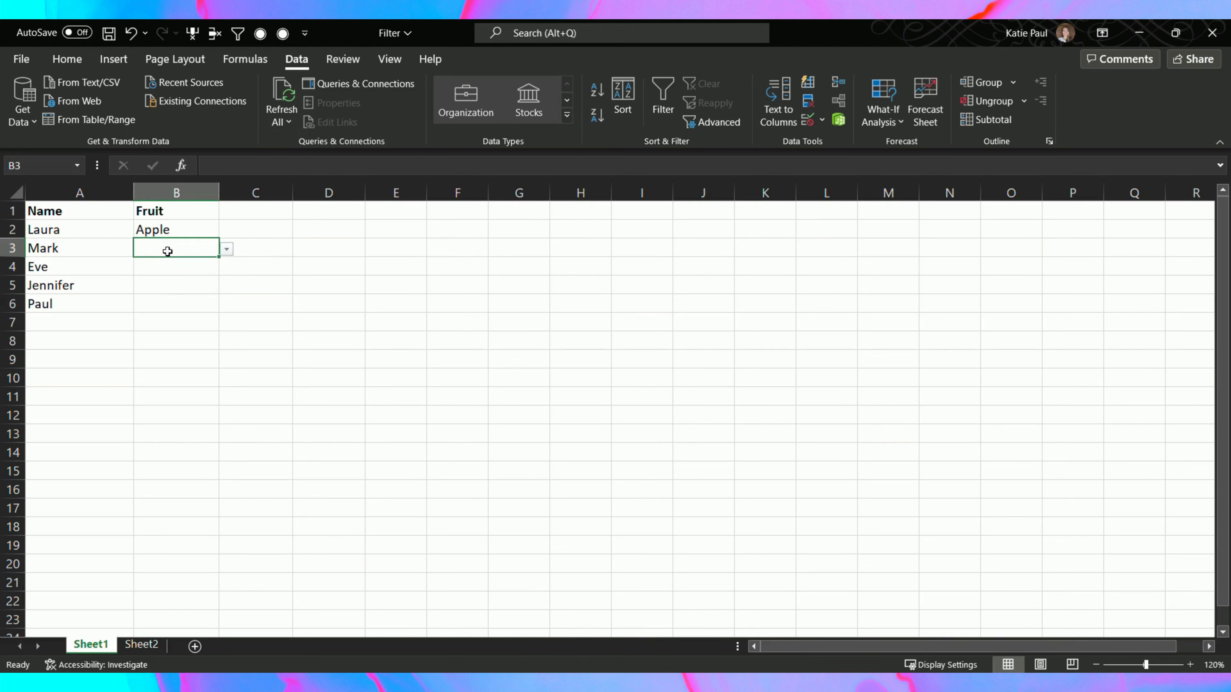
text(Apple)
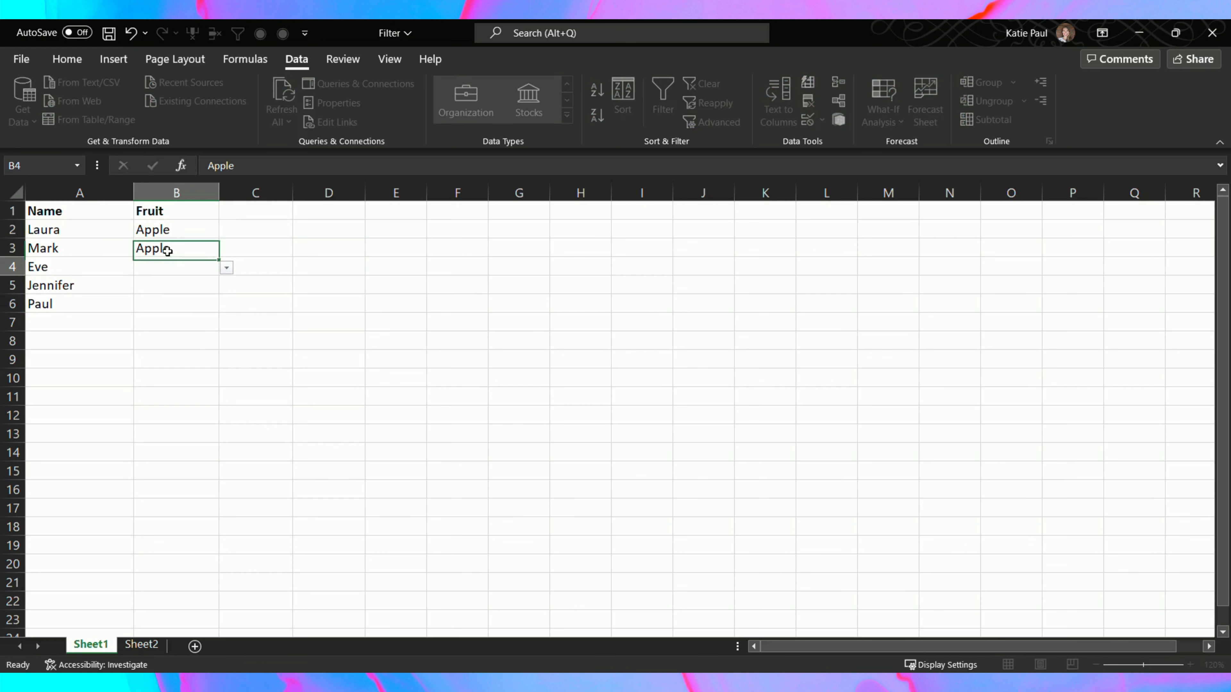
key(Return)
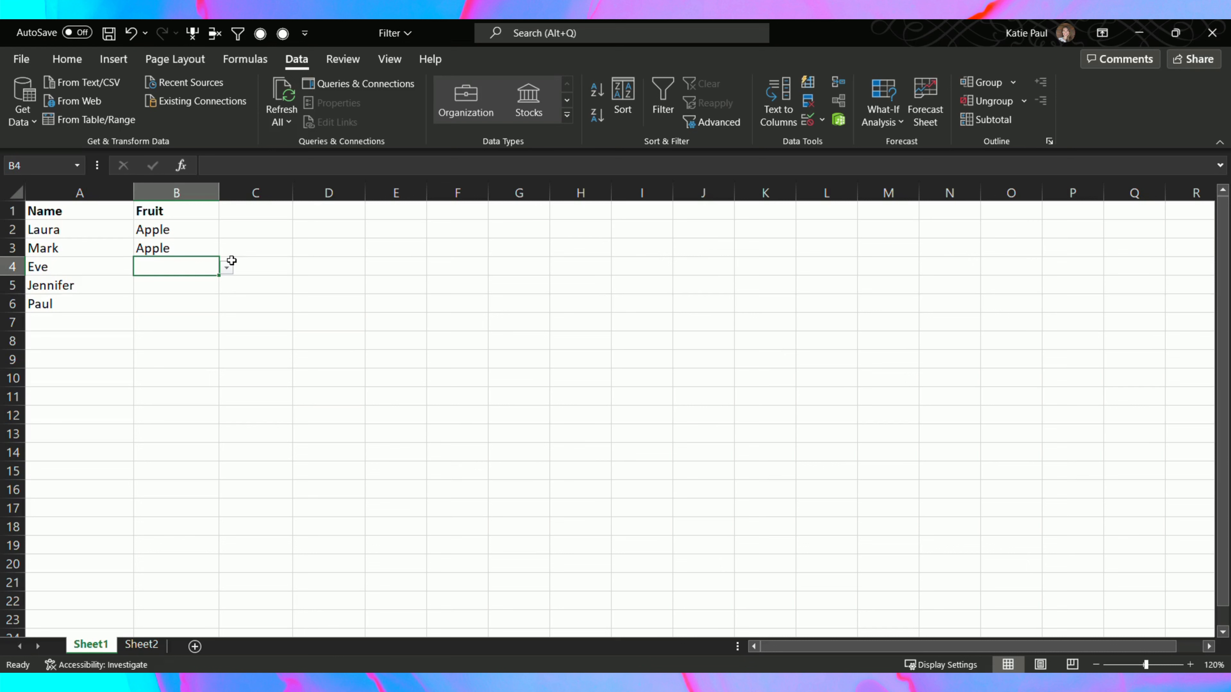
- Try to enter Grapefruit, a value outside the list, in B4 and dismiss the alert
text(Grapefruit)
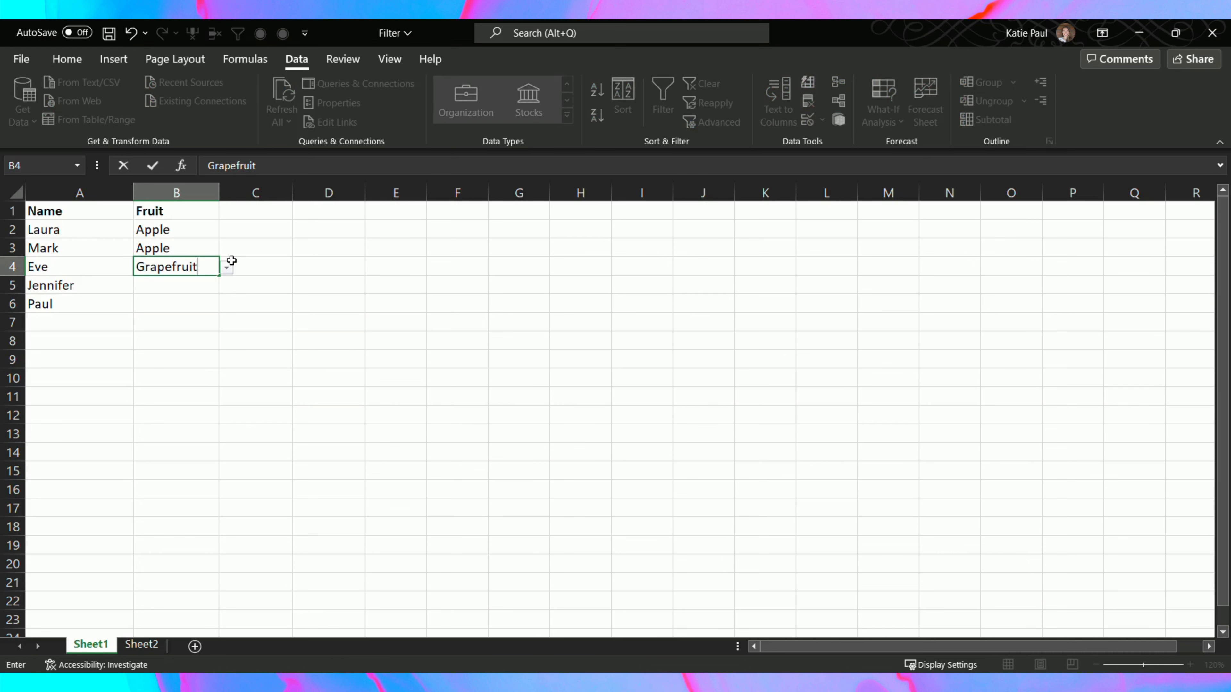
key(Return)
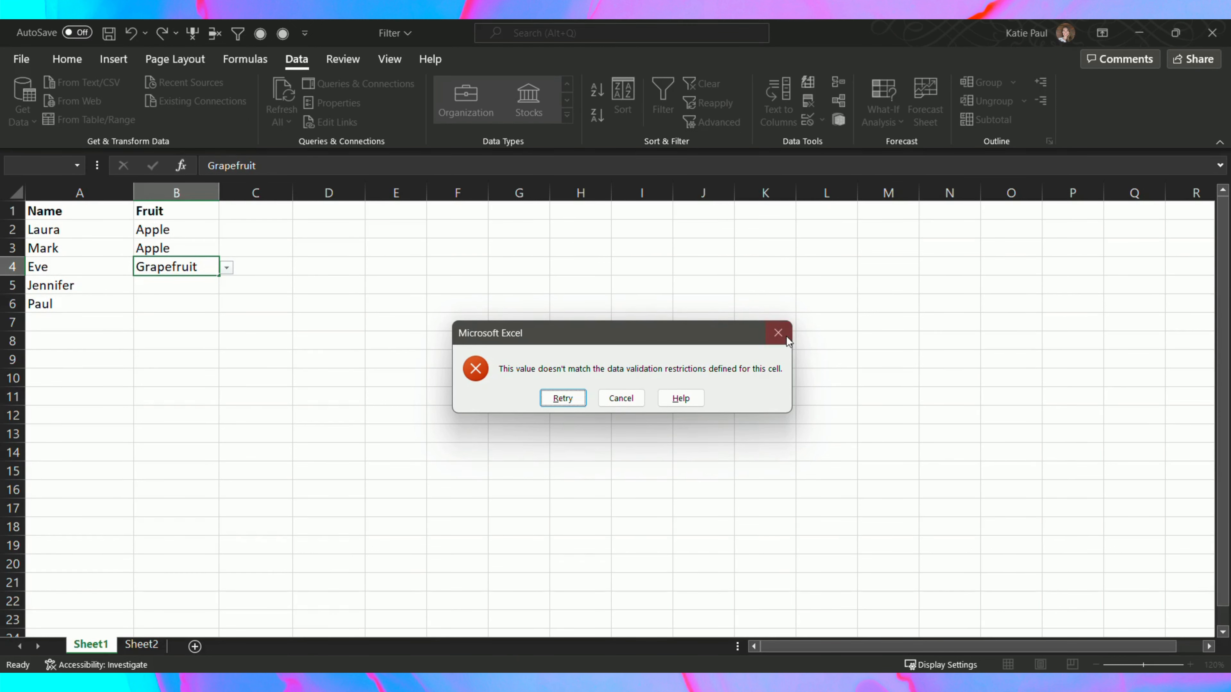
click(777, 335)
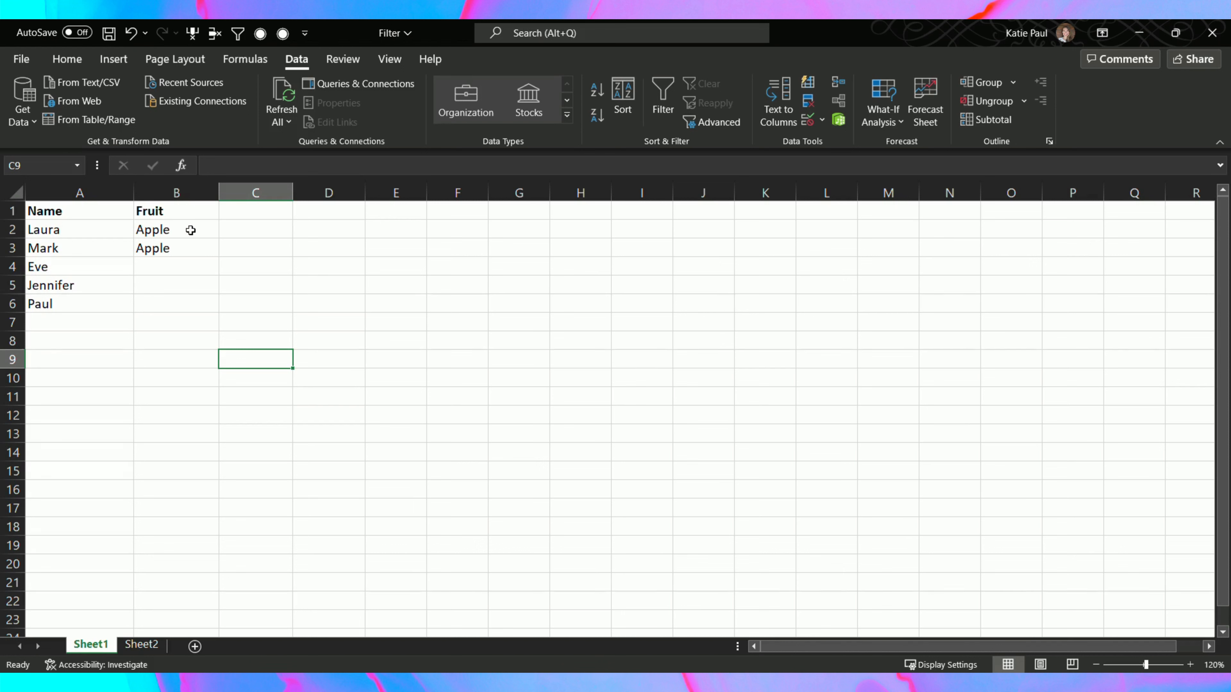
- Clear all contents and validation from B2:B7 and check that the cells have no dropdown
drag(183, 229, 175, 319)
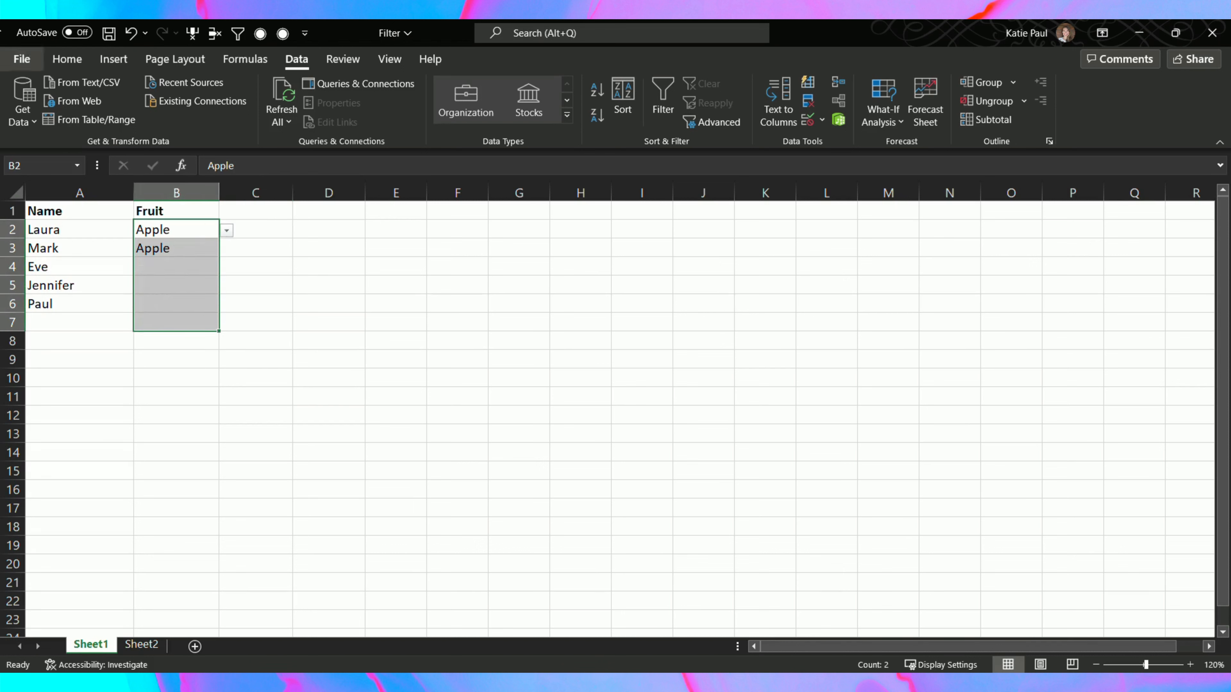
click(66, 59)
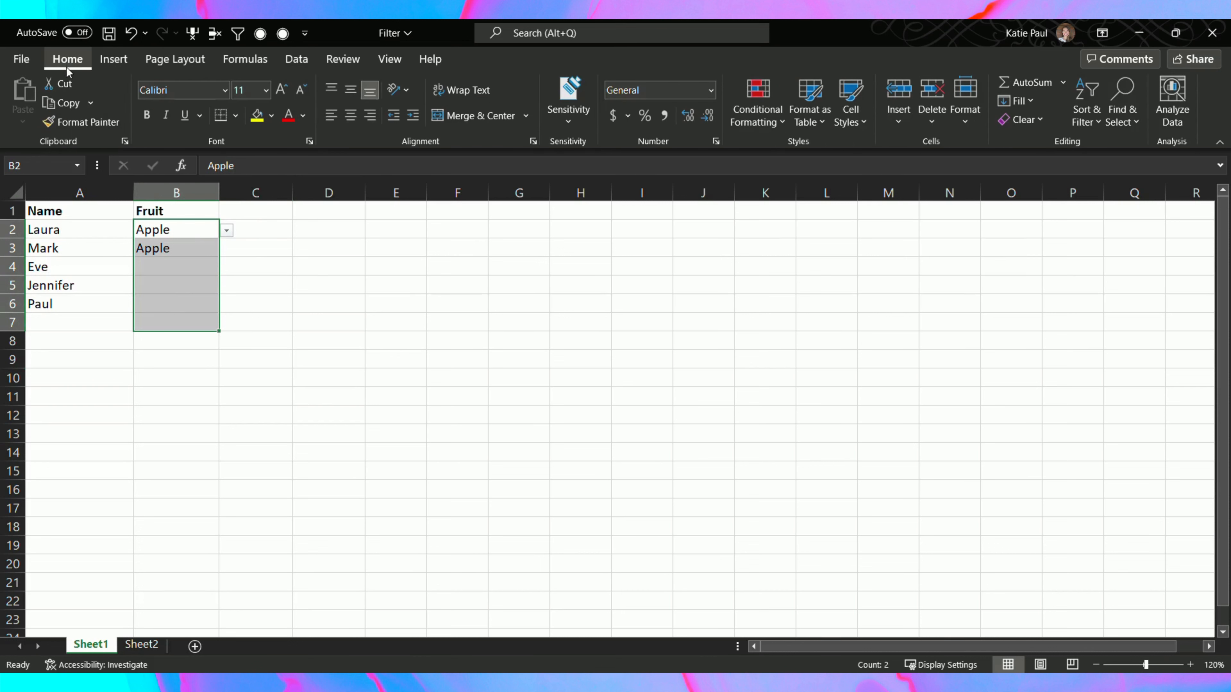
click(1030, 122)
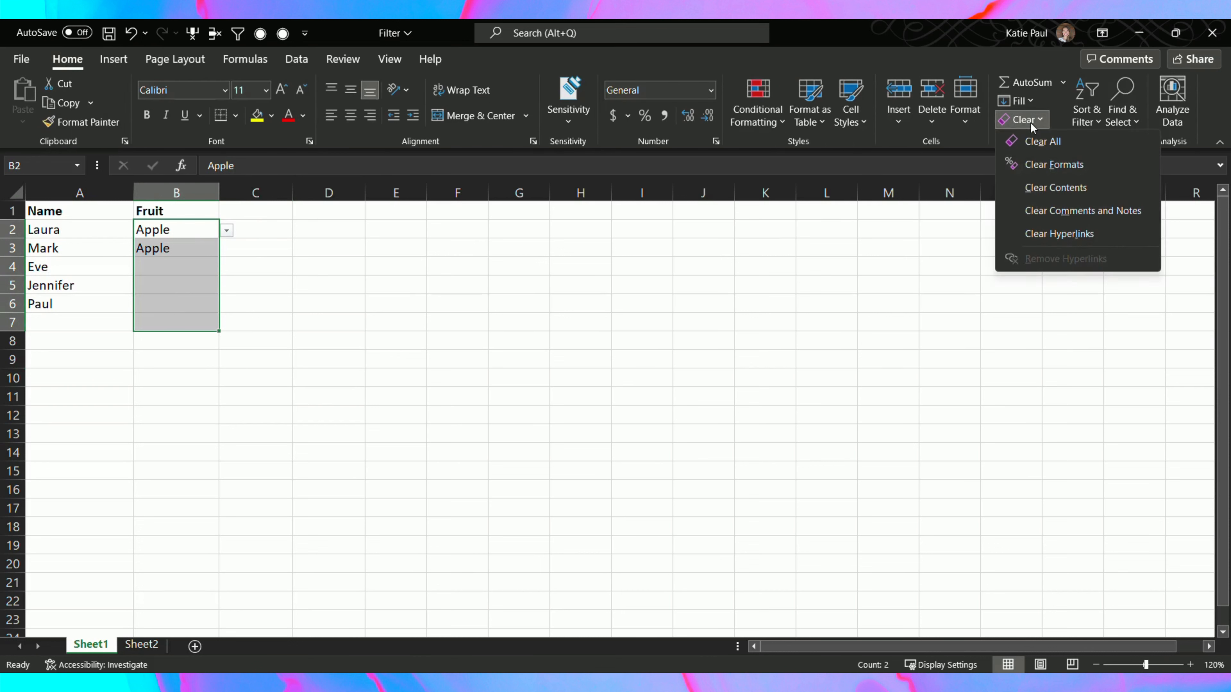
click(1069, 148)
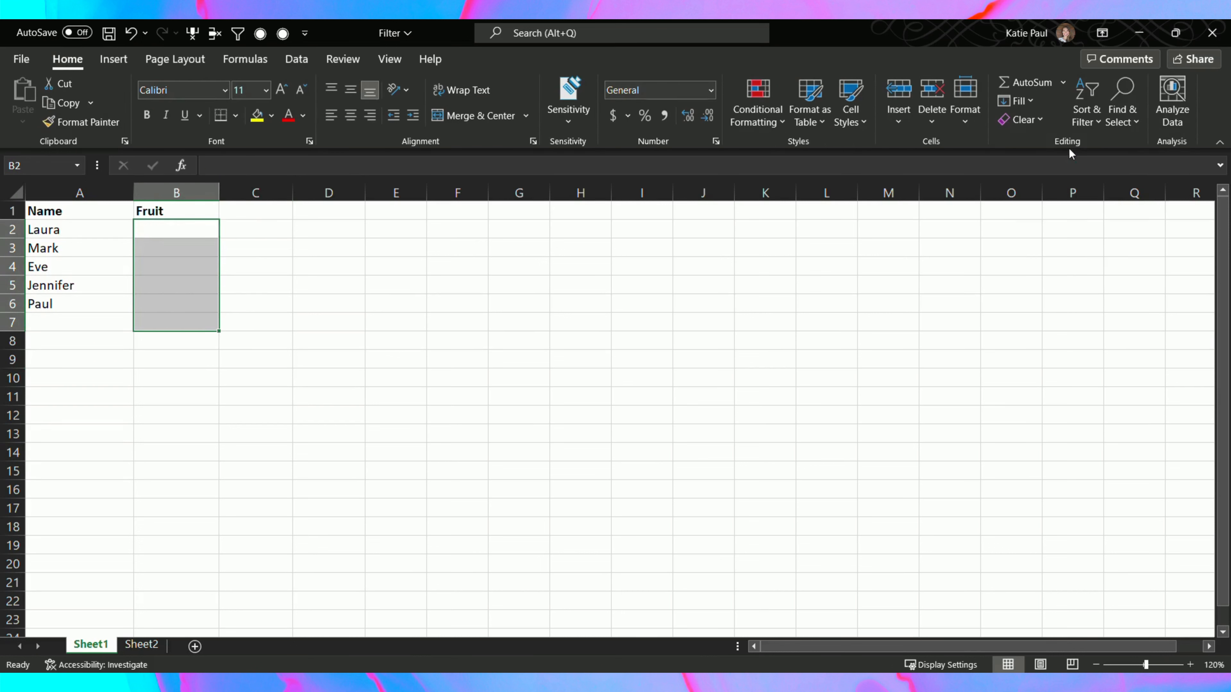
click(179, 231)
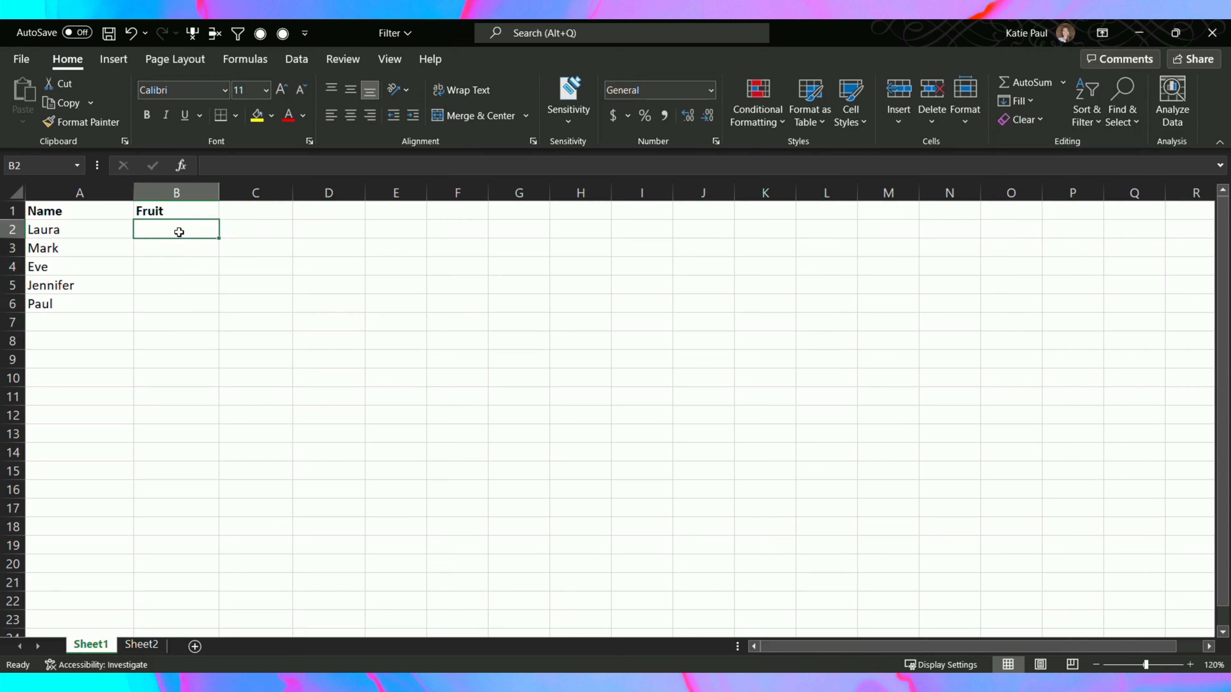
click(156, 252)
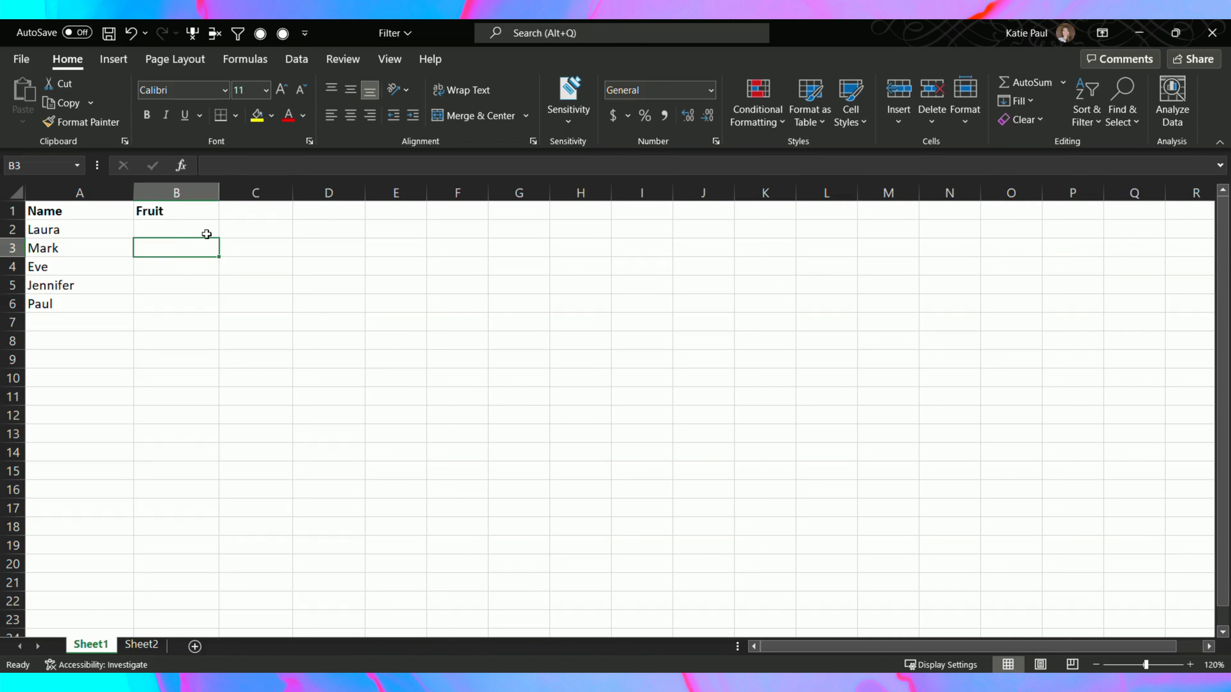
click(223, 323)
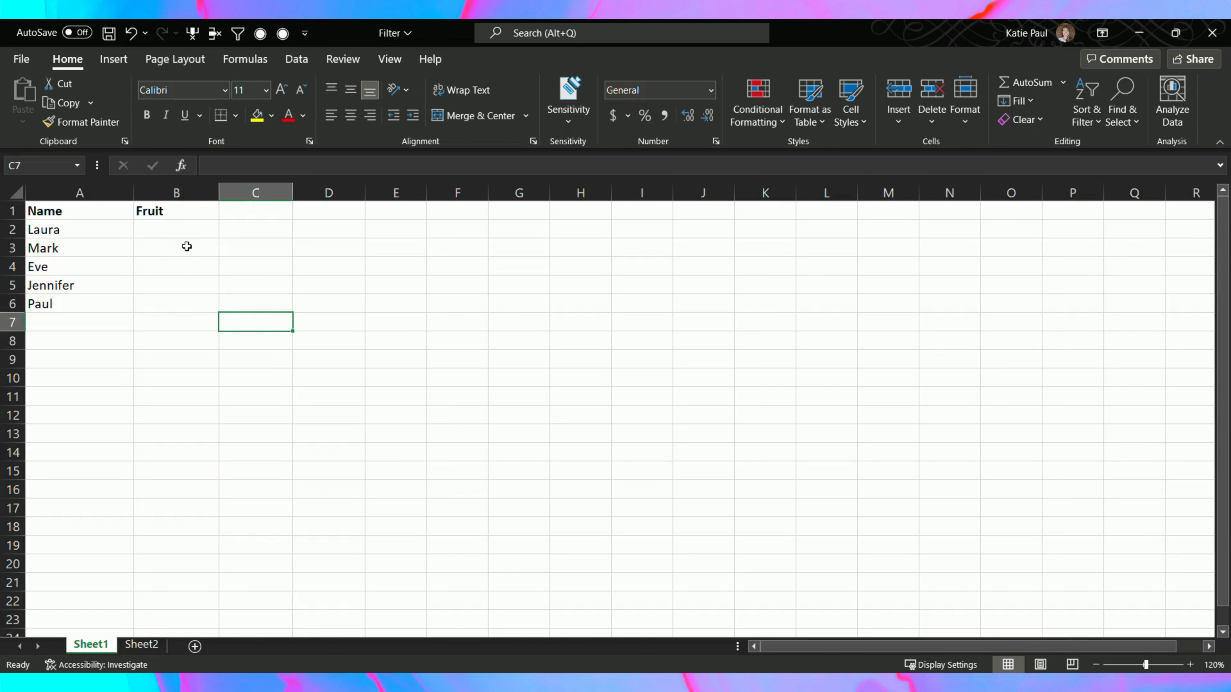
- Change the header in B1 to "Complete?"
click(184, 216)
text(Complete?)
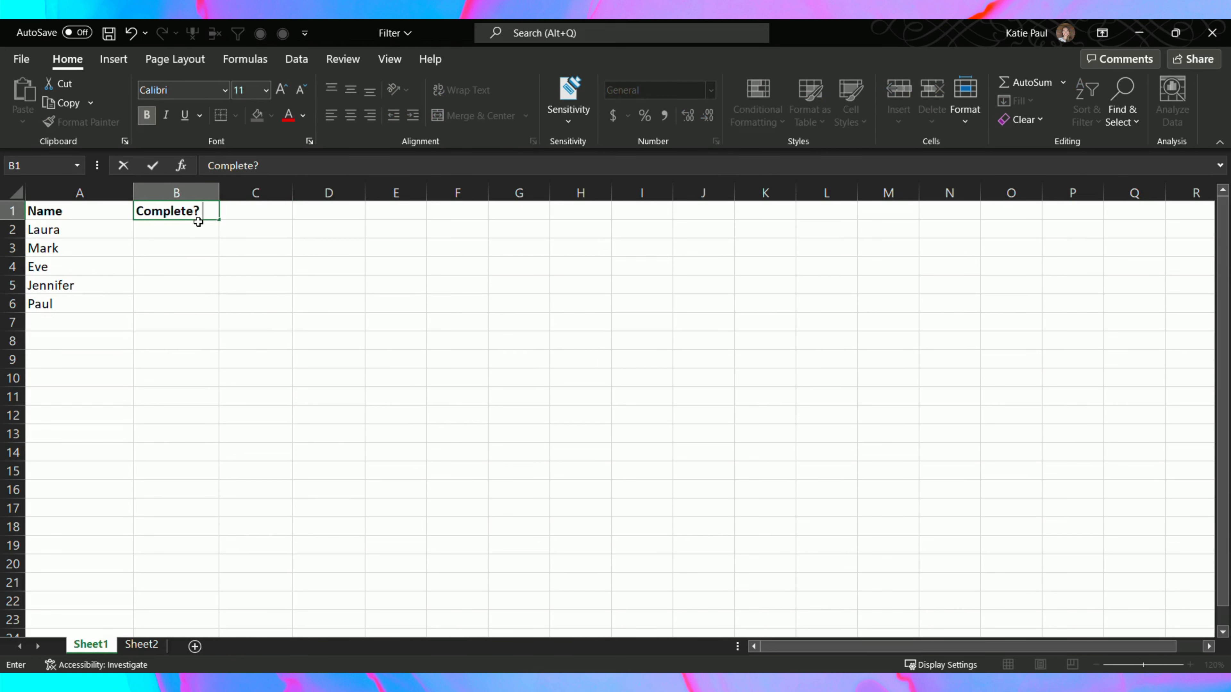
key(ctrl+Return)
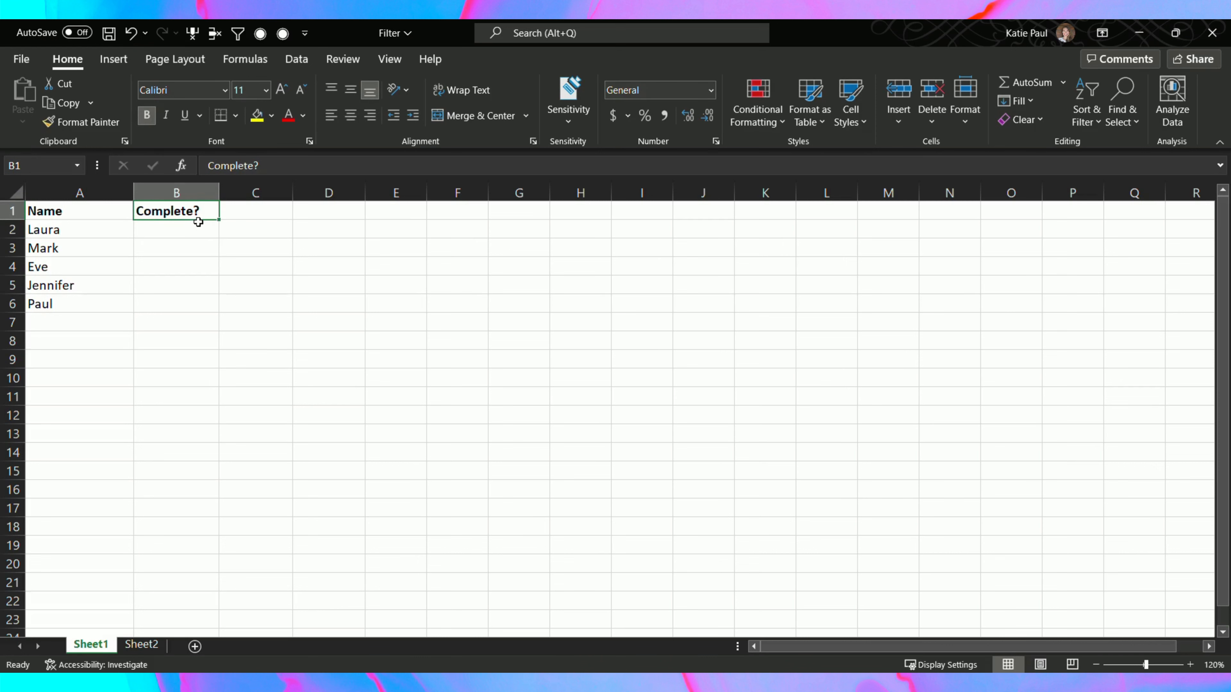
click(198, 223)
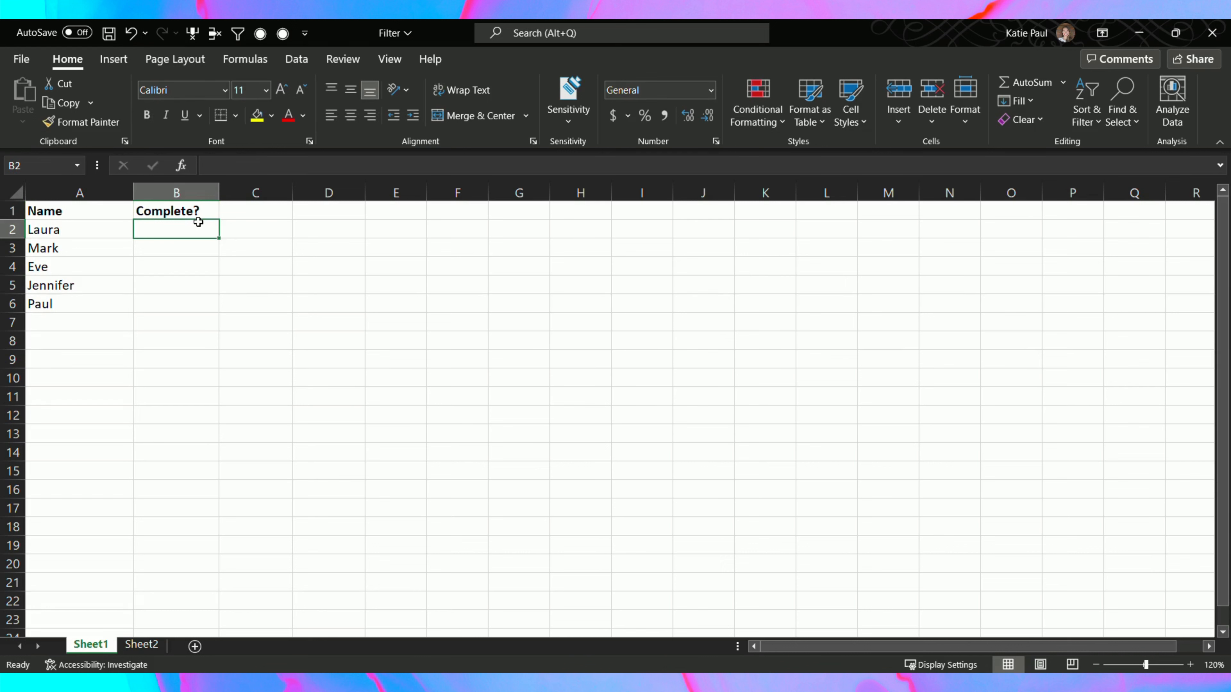
click(147, 209)
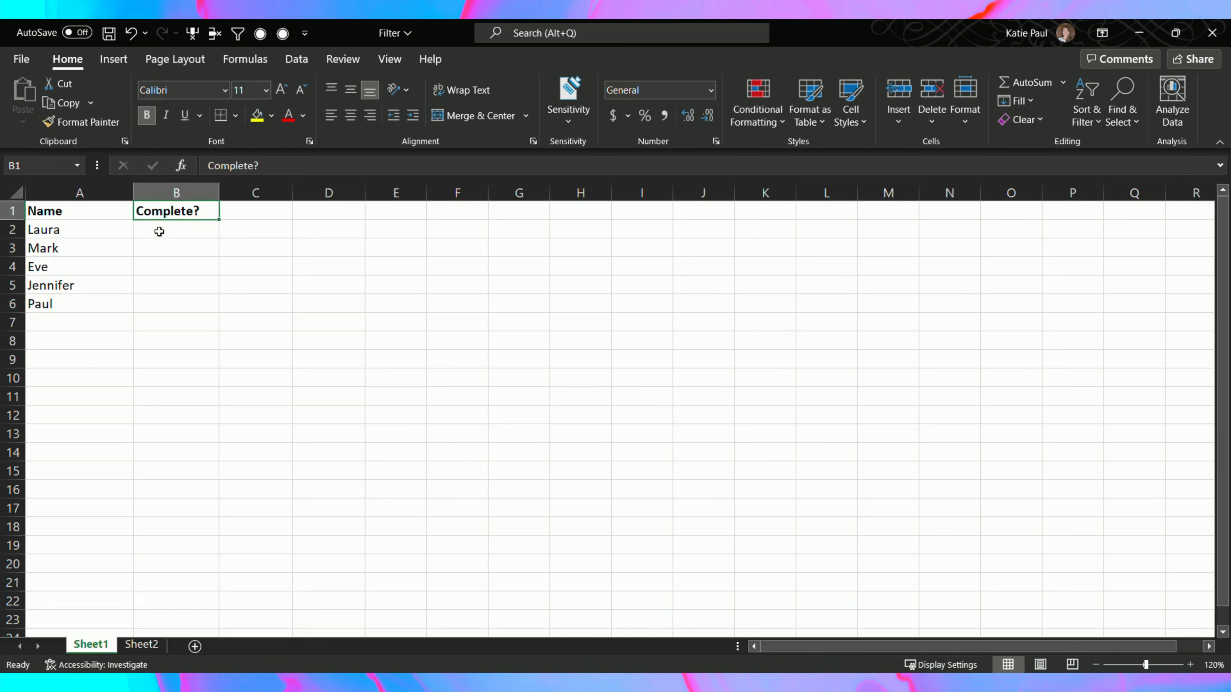
- Enter the list options Yes, No and Maybe in cells A1:A3 of Sheet2
click(139, 646)
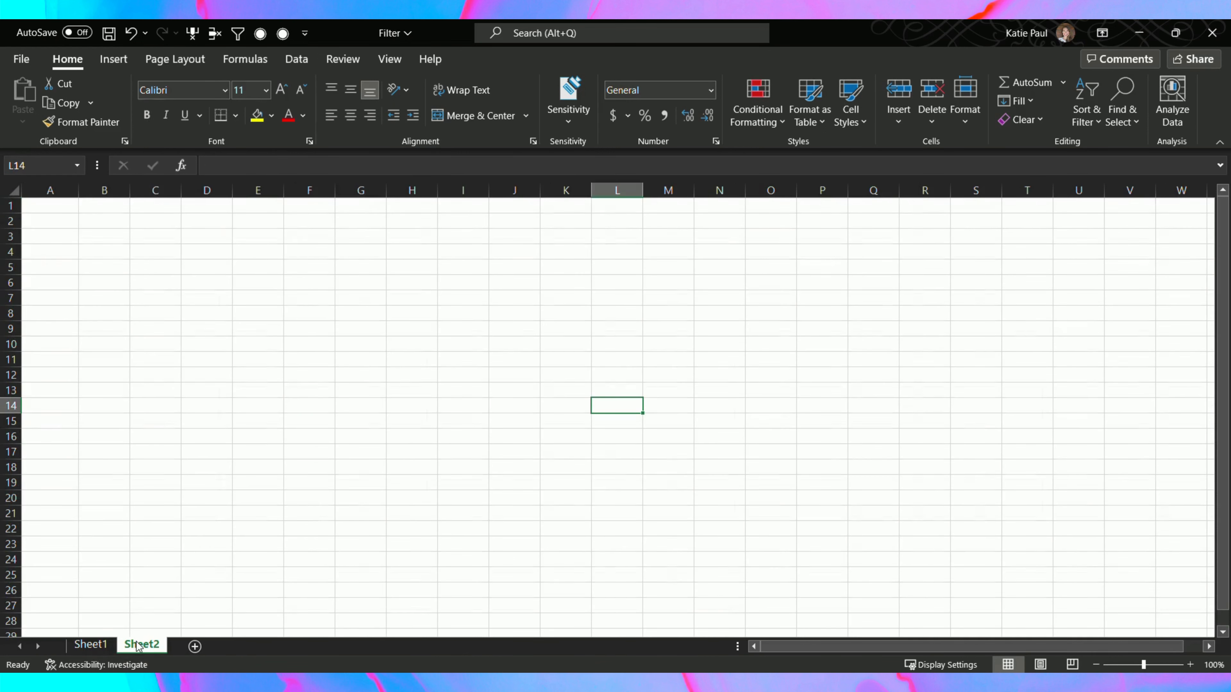
click(46, 210)
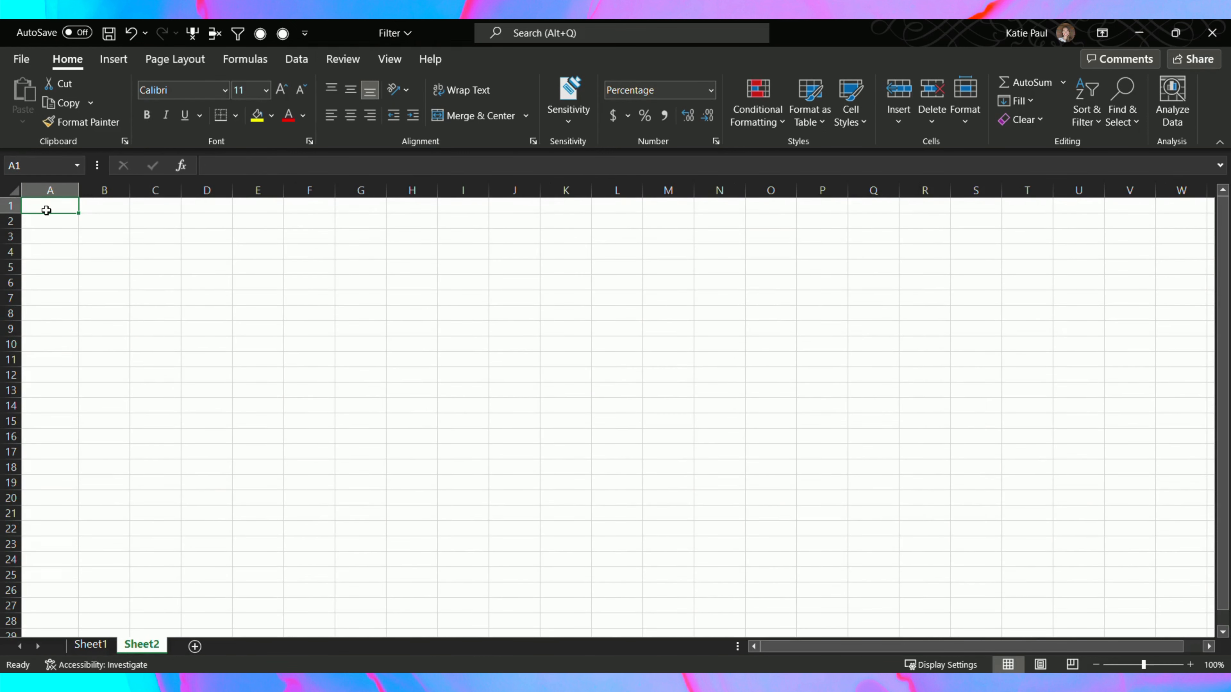
text(Yes)
key(Return)
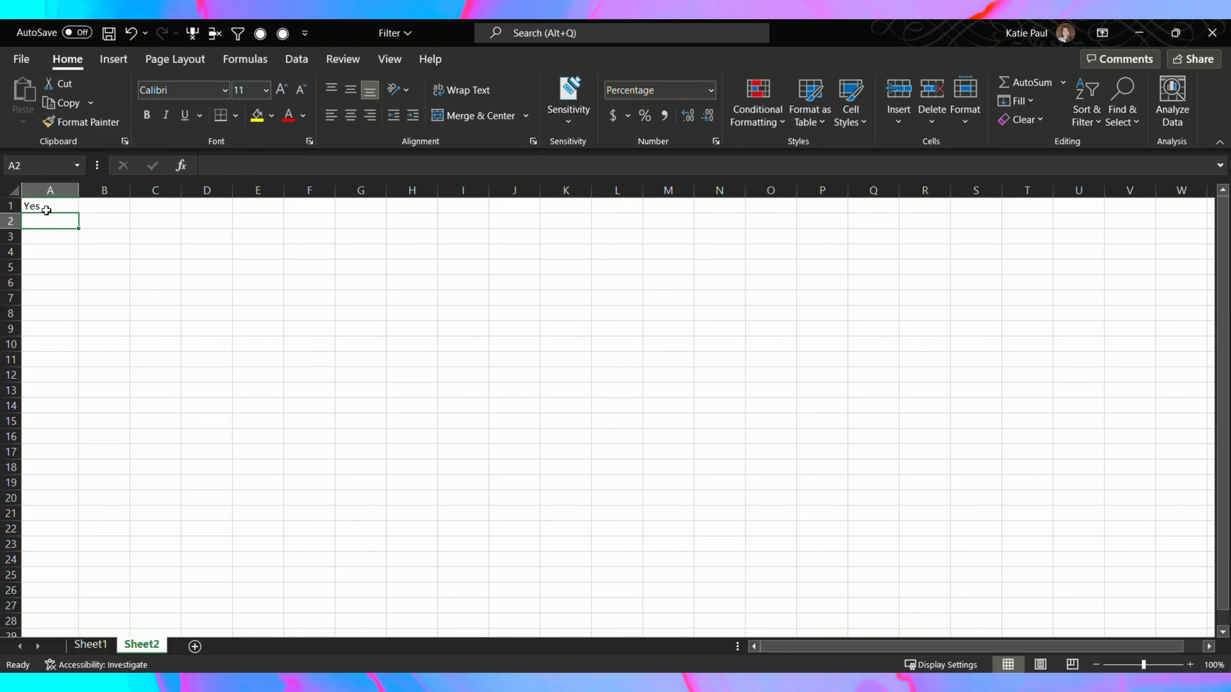
text(No)
key(Return)
text(Maybe)
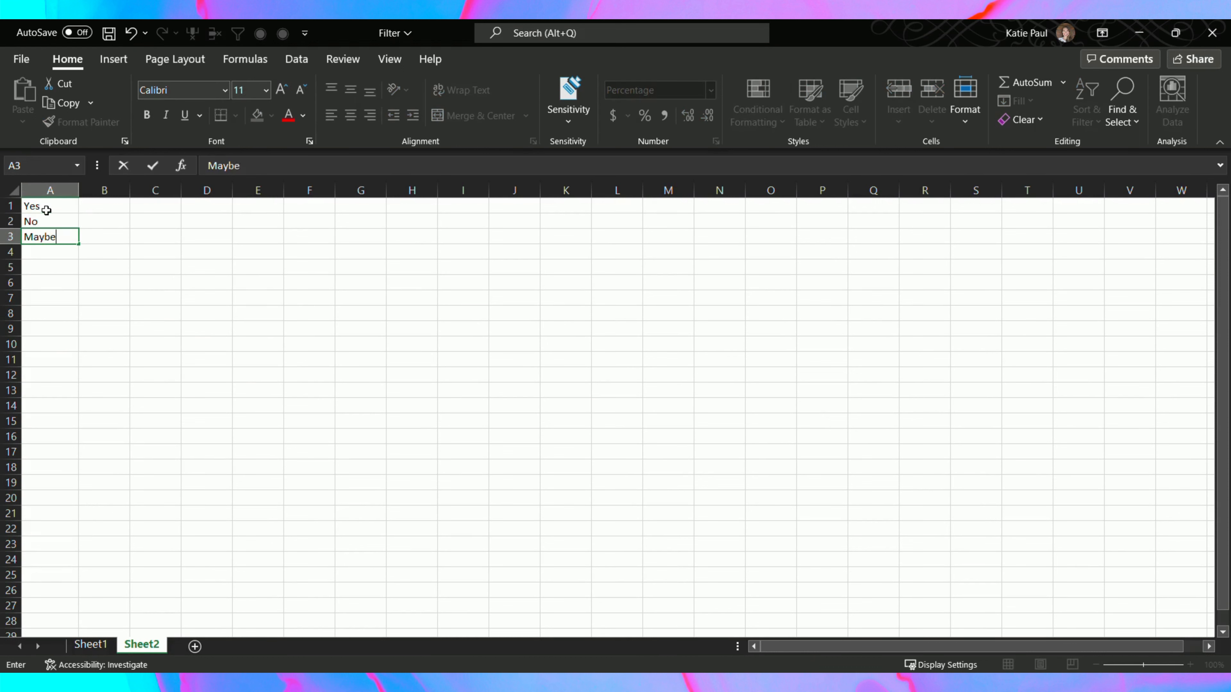
key(Return)
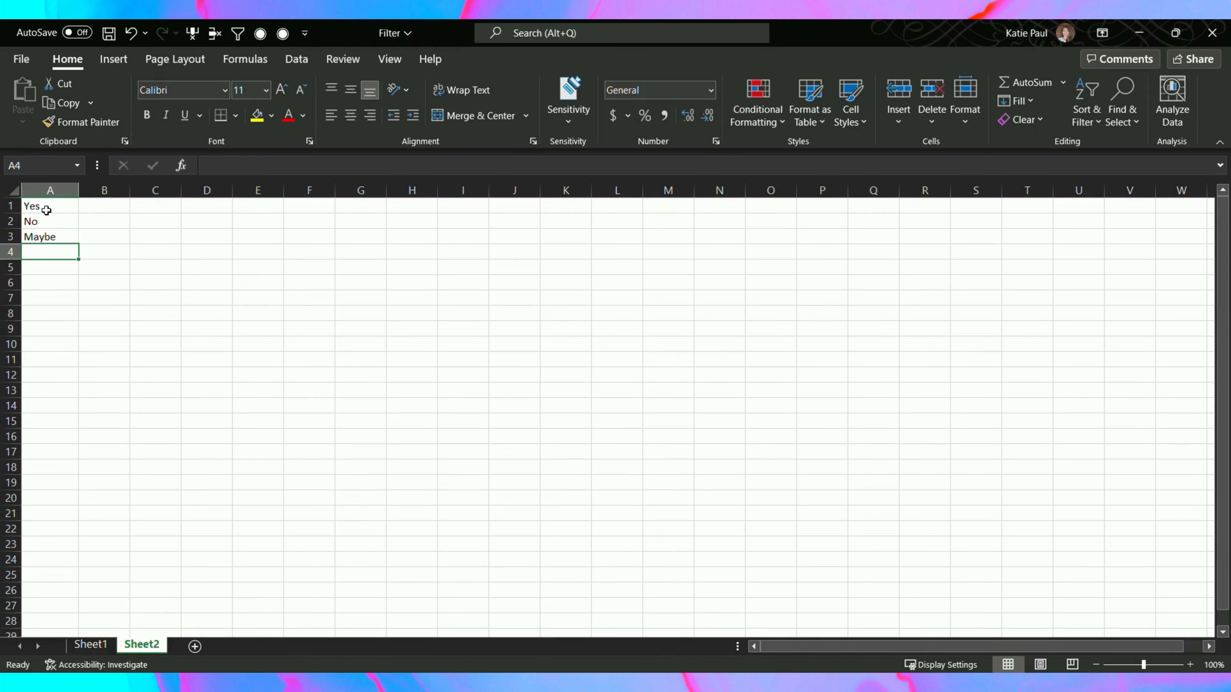
- Open data validation for cells B2:B6 of the Complete? column on Sheet1 and set the allowed type to List
click(97, 645)
drag(162, 228, 172, 306)
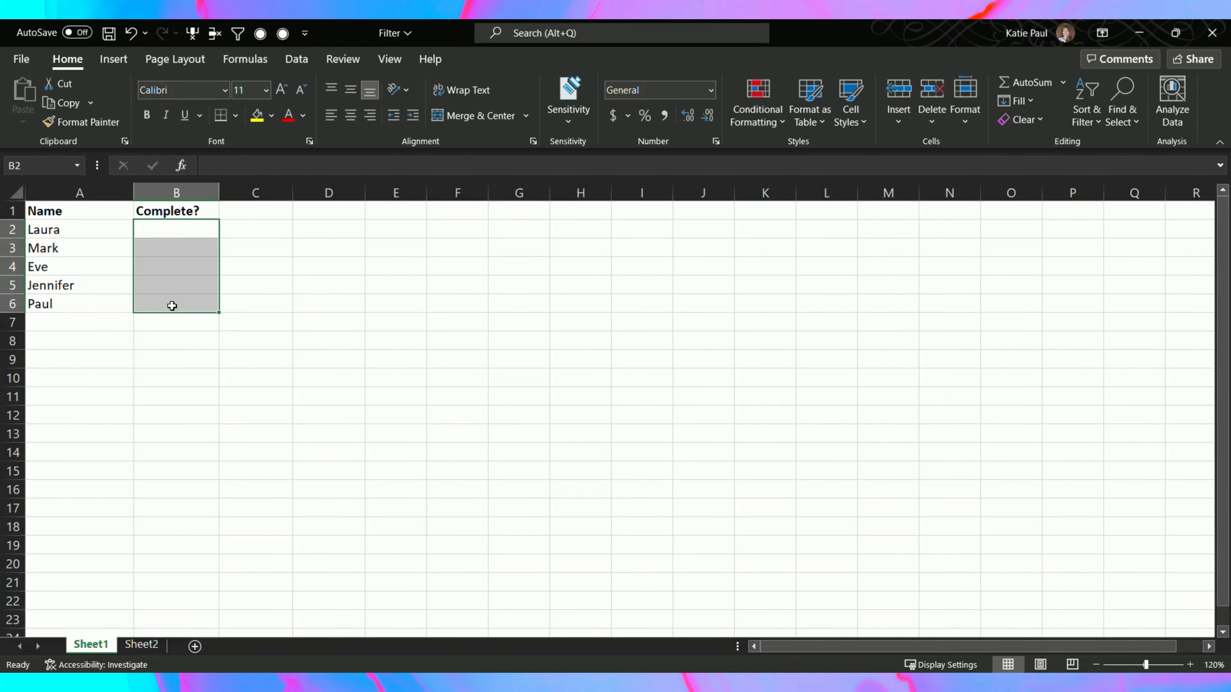
click(296, 60)
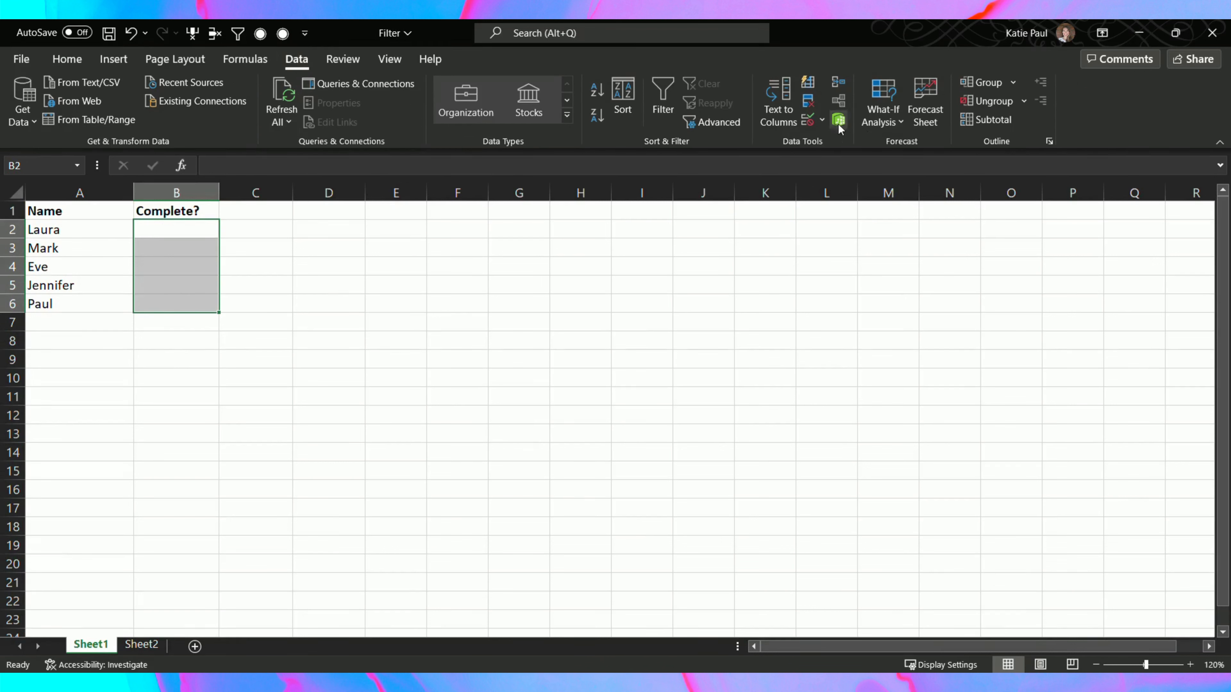
click(807, 120)
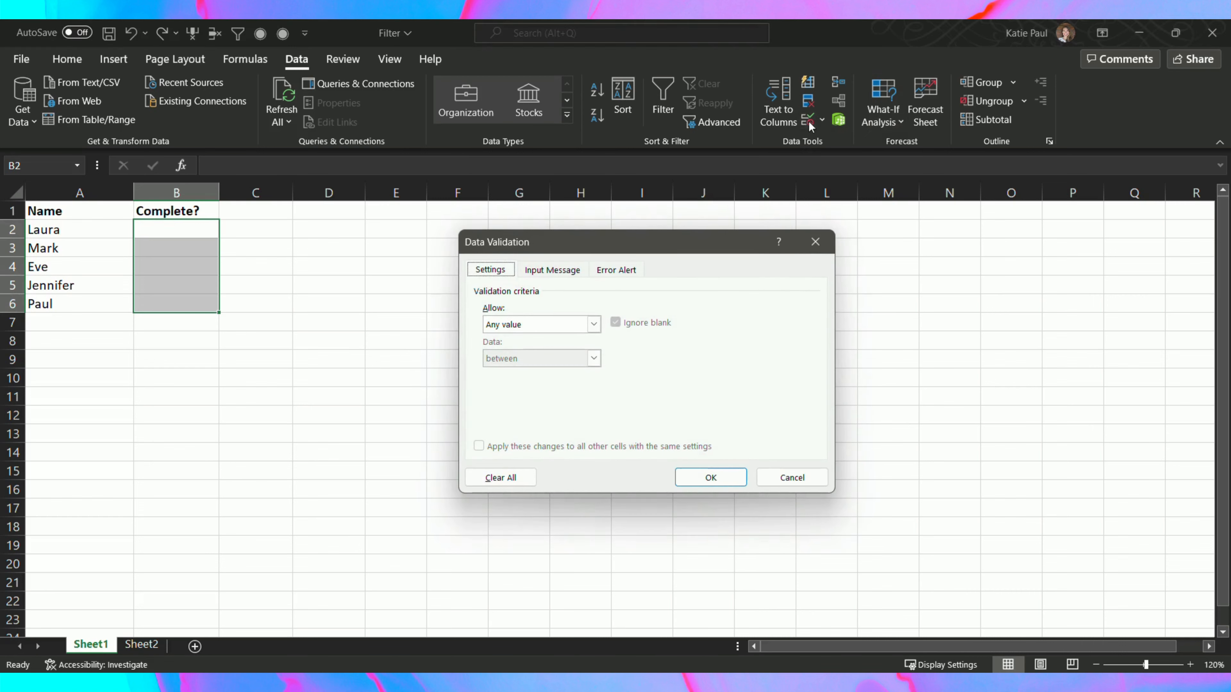
click(594, 325)
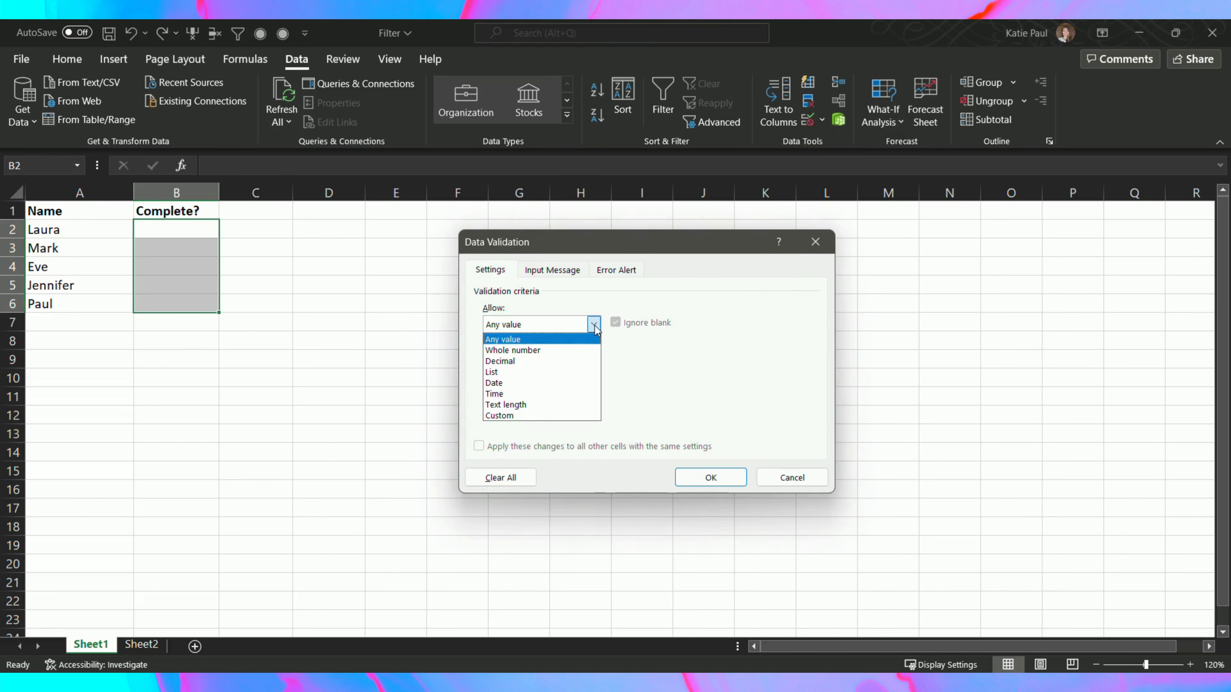
click(548, 373)
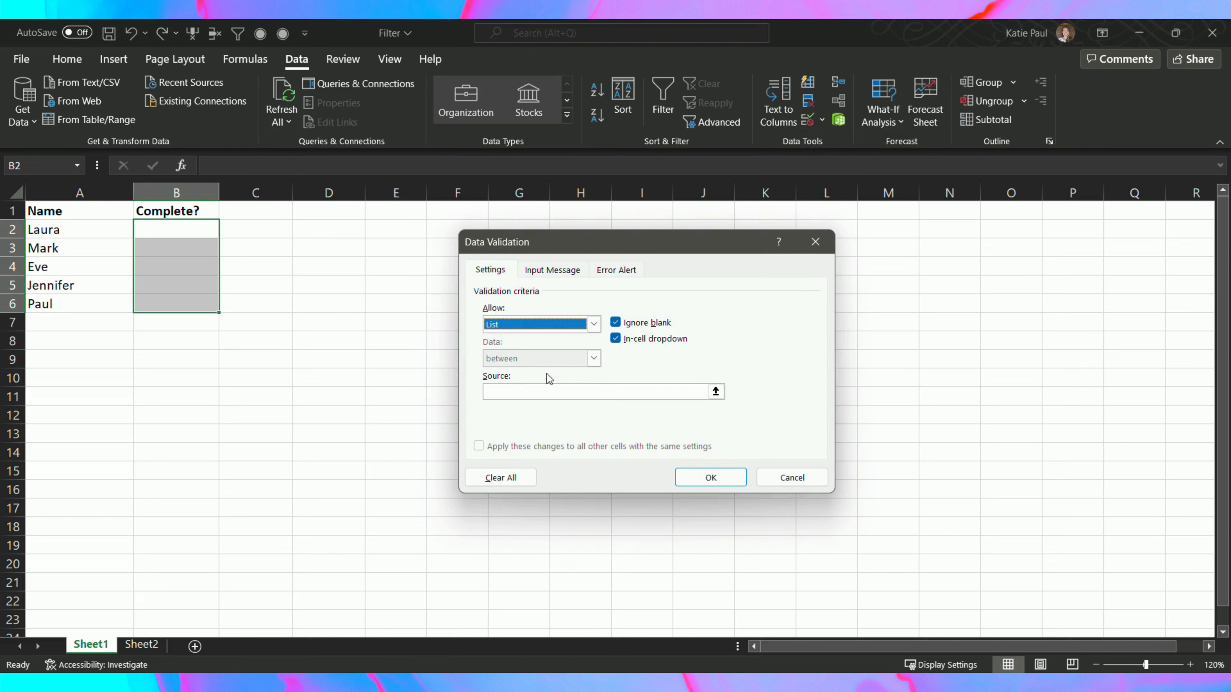
- Set the validation list's source to =Sheet2!$A$1:$A$3 and apply it
click(508, 391)
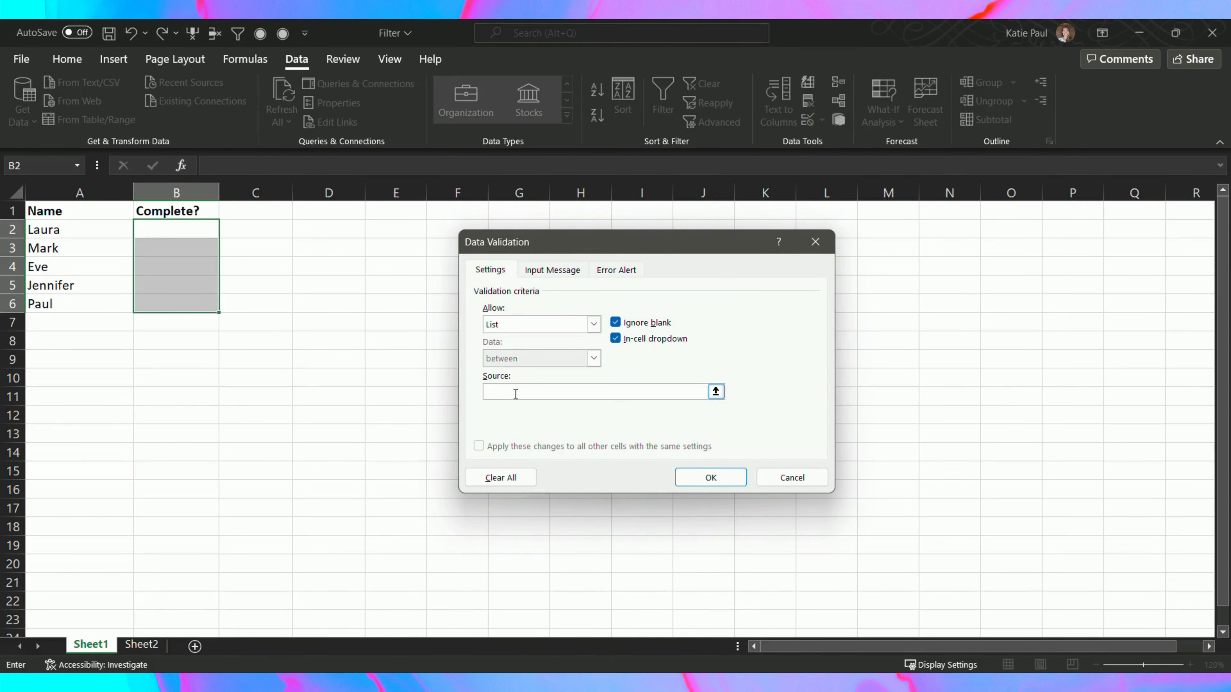
click(715, 391)
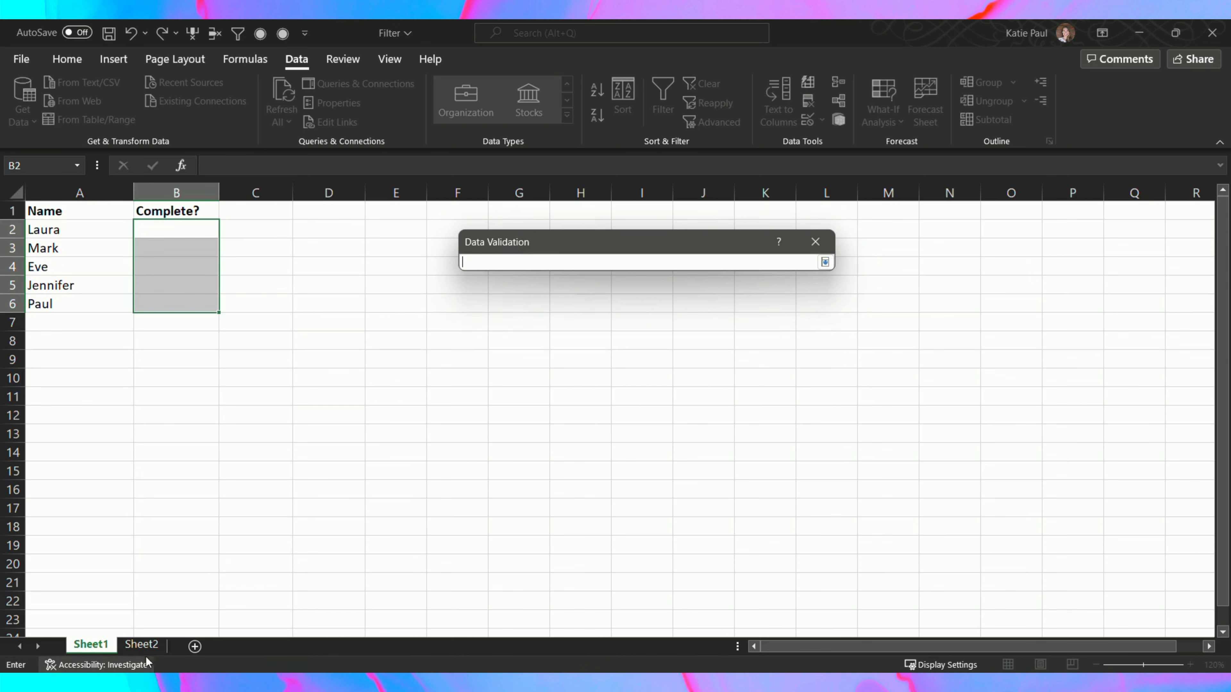
click(149, 647)
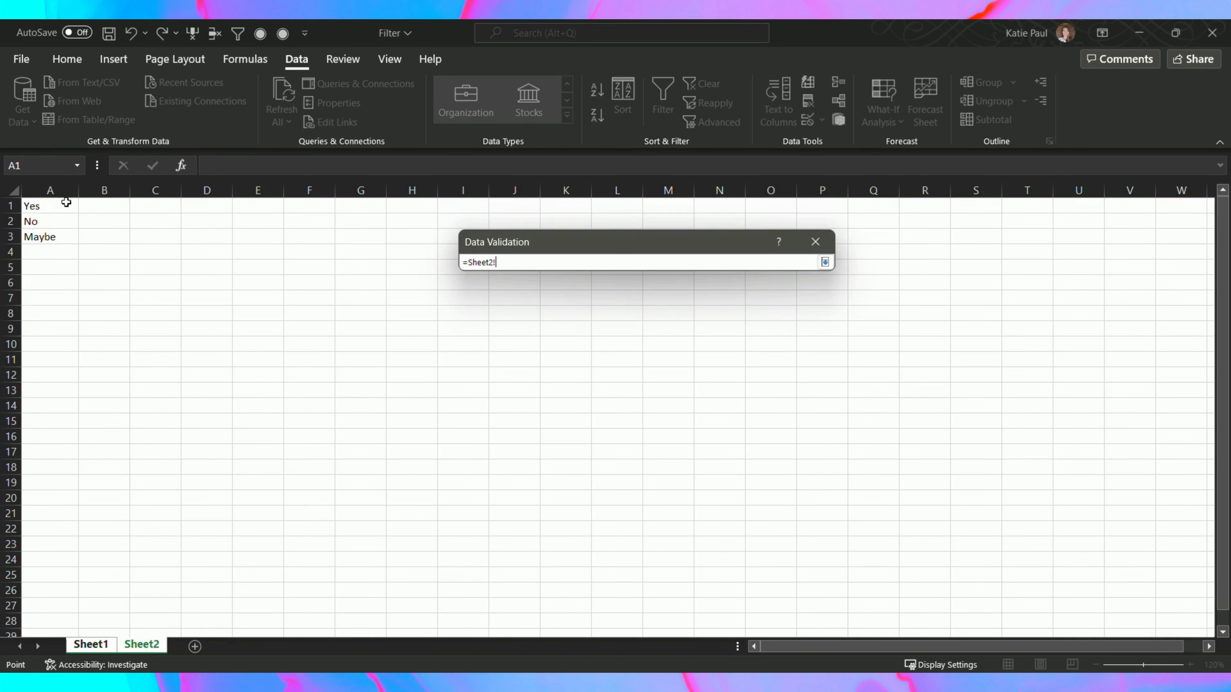
drag(66, 202, 66, 242)
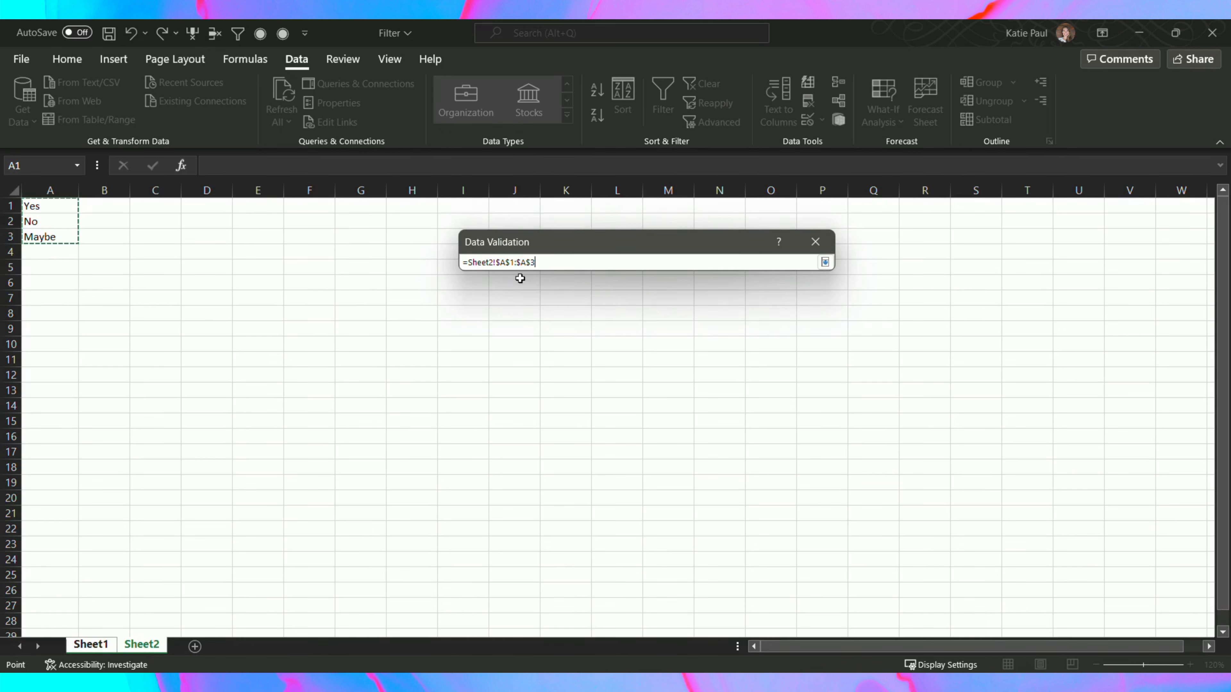
key(Return)
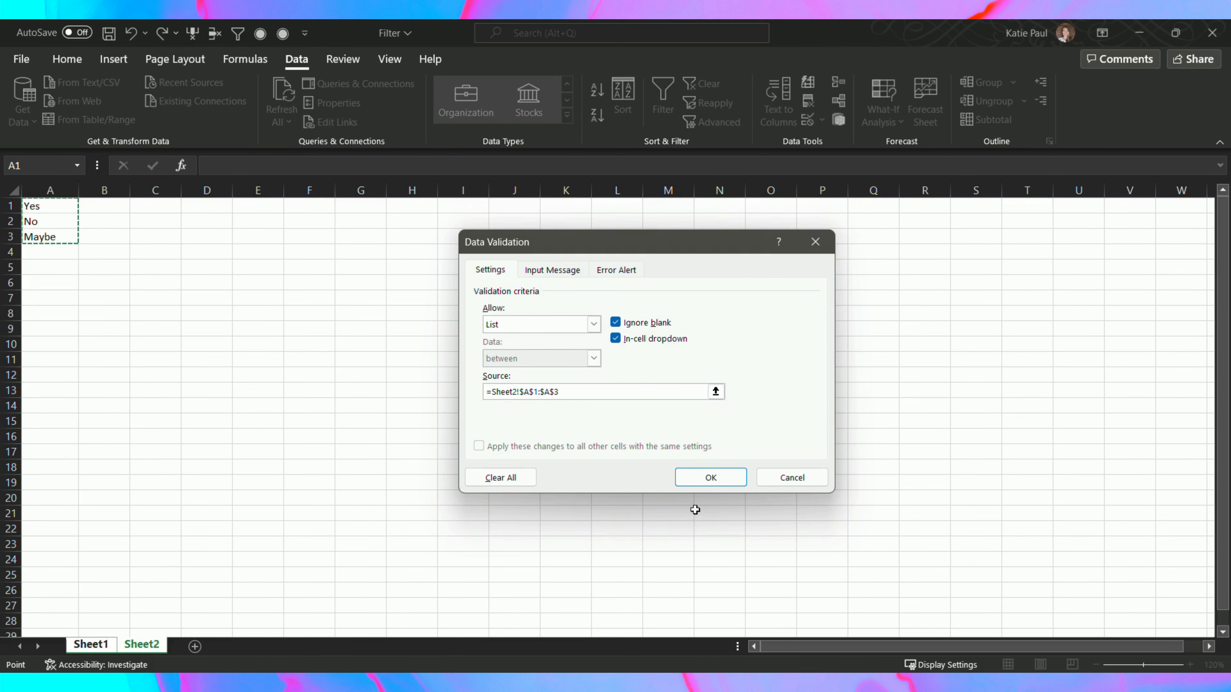
click(712, 478)
- Check the dropdown options in cells B2 and B3 without choosing any value
click(193, 253)
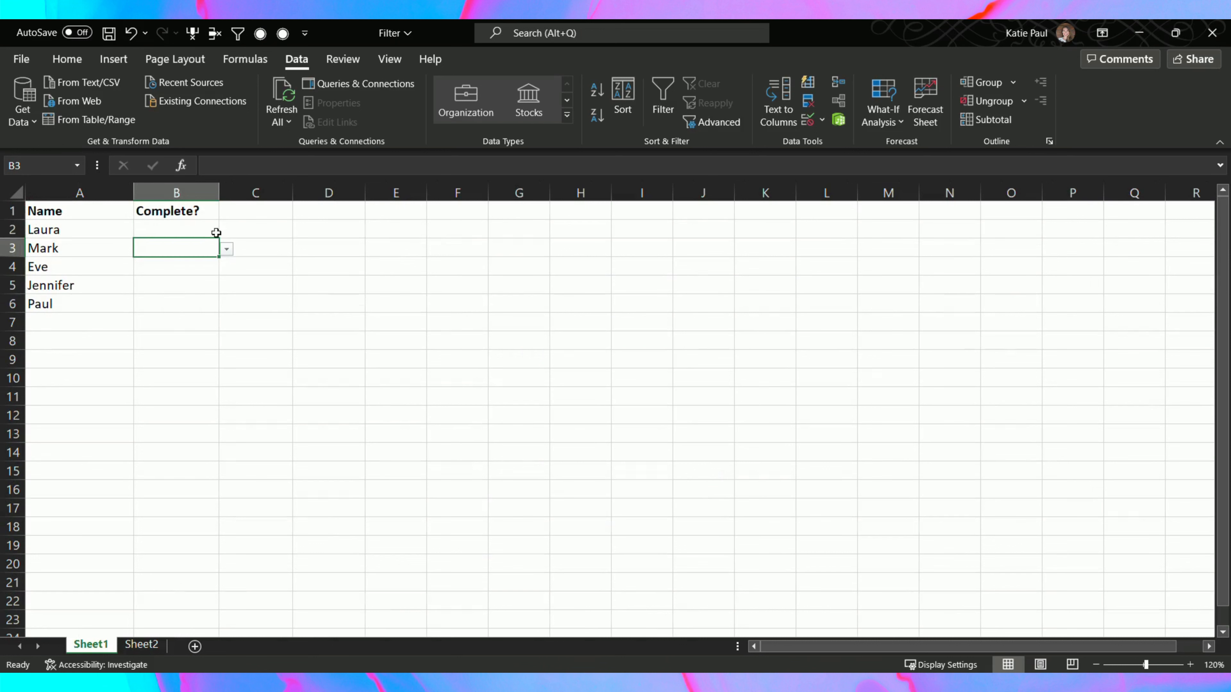
click(213, 230)
click(226, 230)
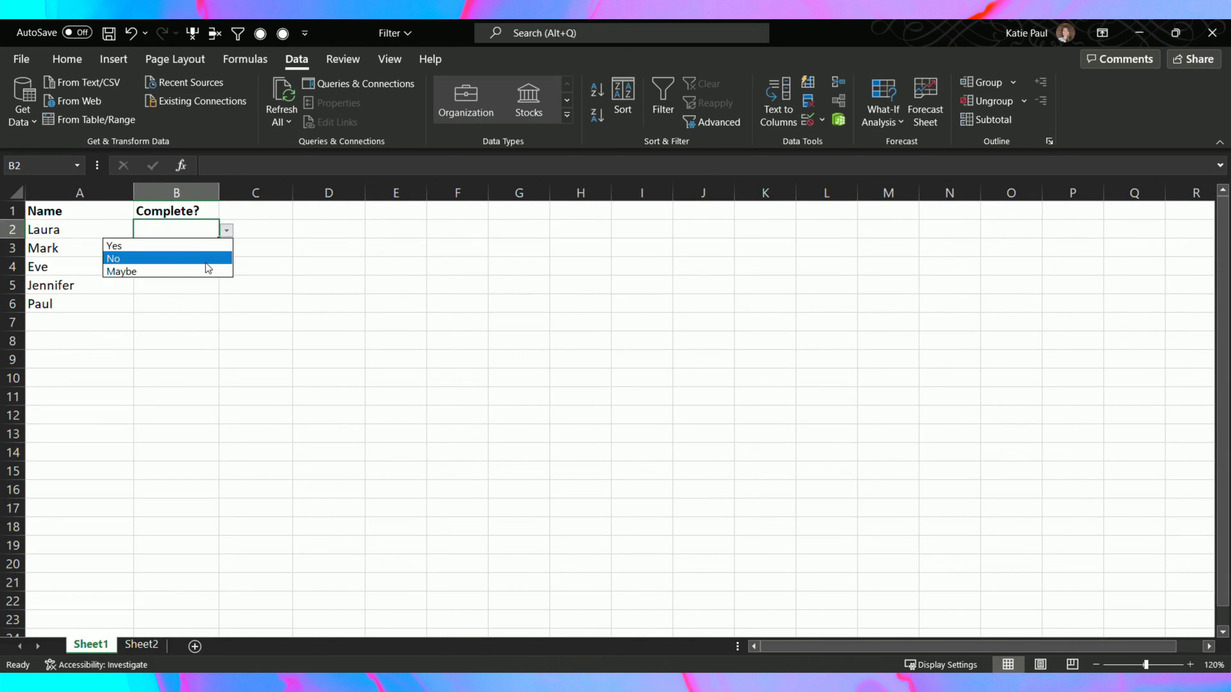
key(Escape)
click(216, 254)
click(227, 248)
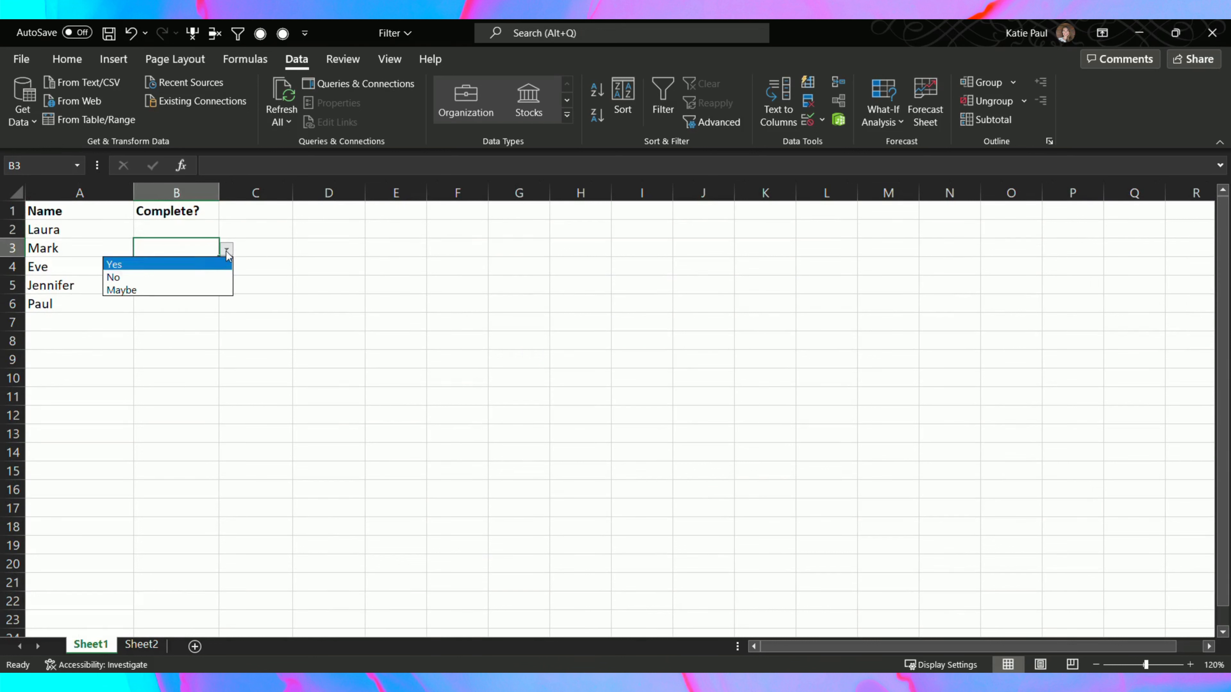
key(Escape)
click(181, 229)
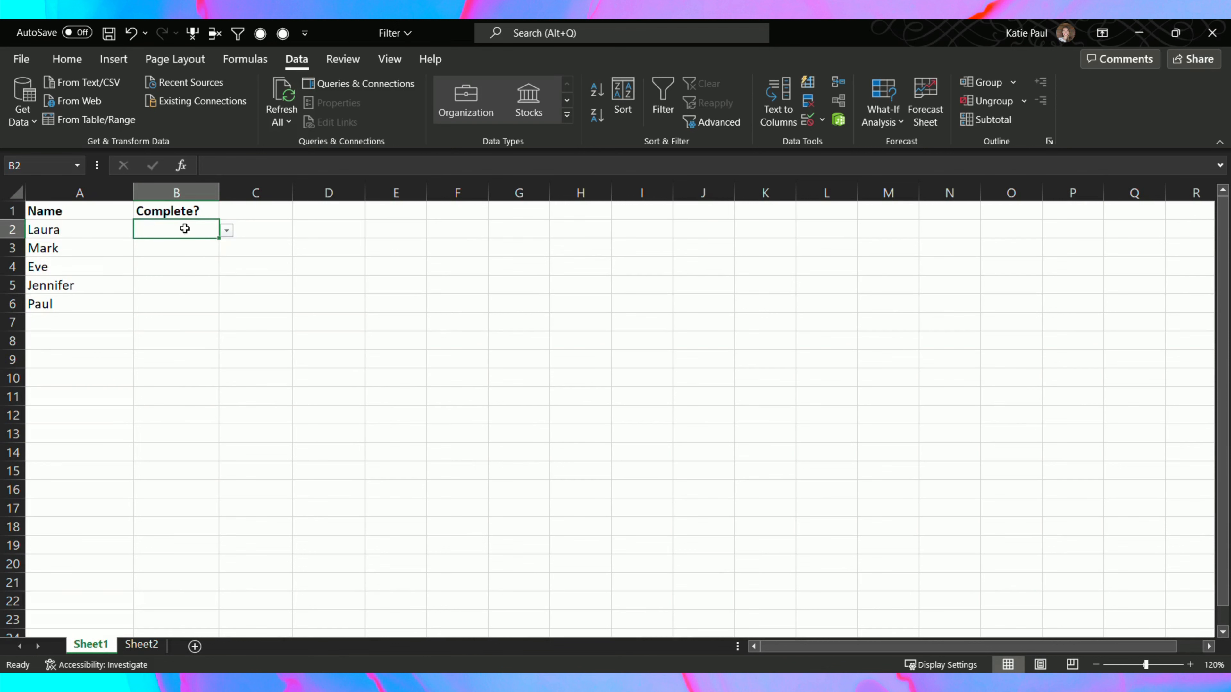
- Replace the list options in cells A1:A3 of Sheet2 with 100%, 90% and 50%
click(142, 646)
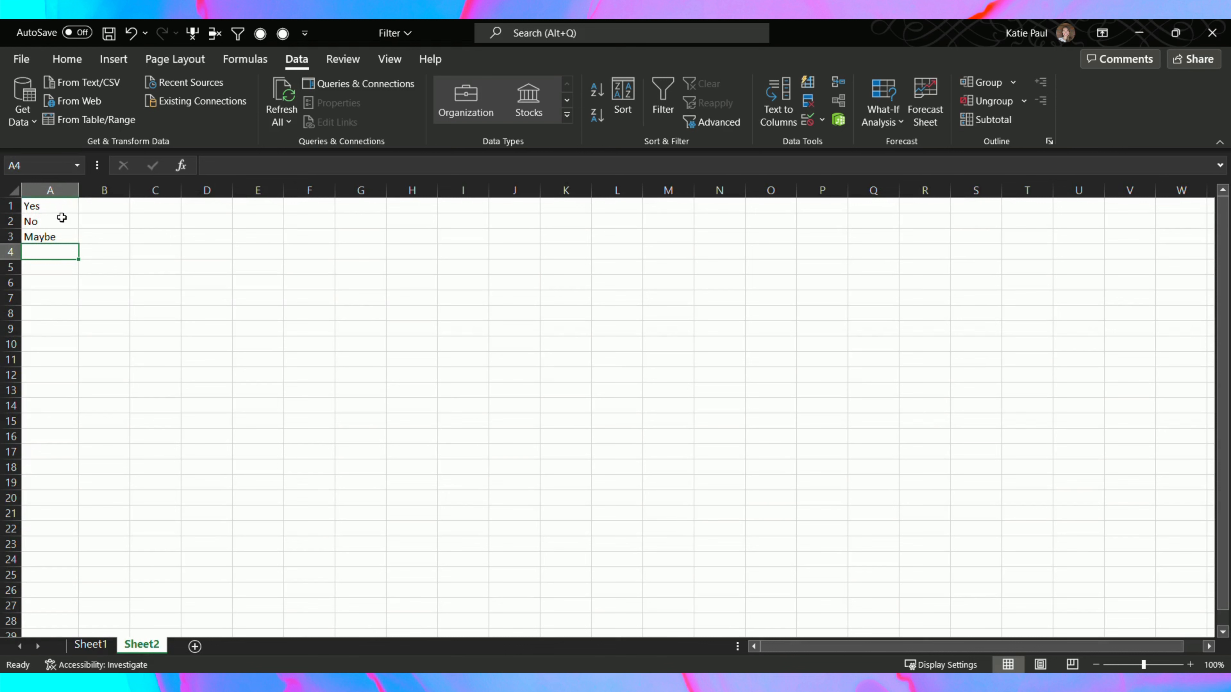
drag(58, 207, 60, 215)
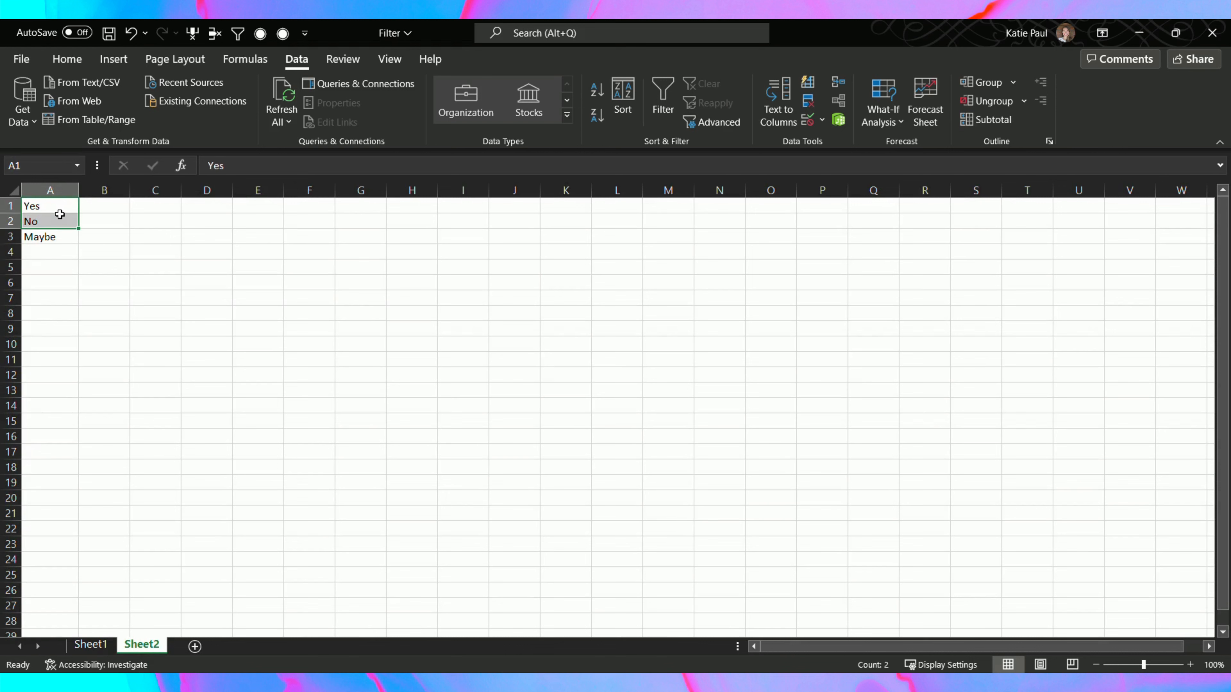
text(100)
key(Return)
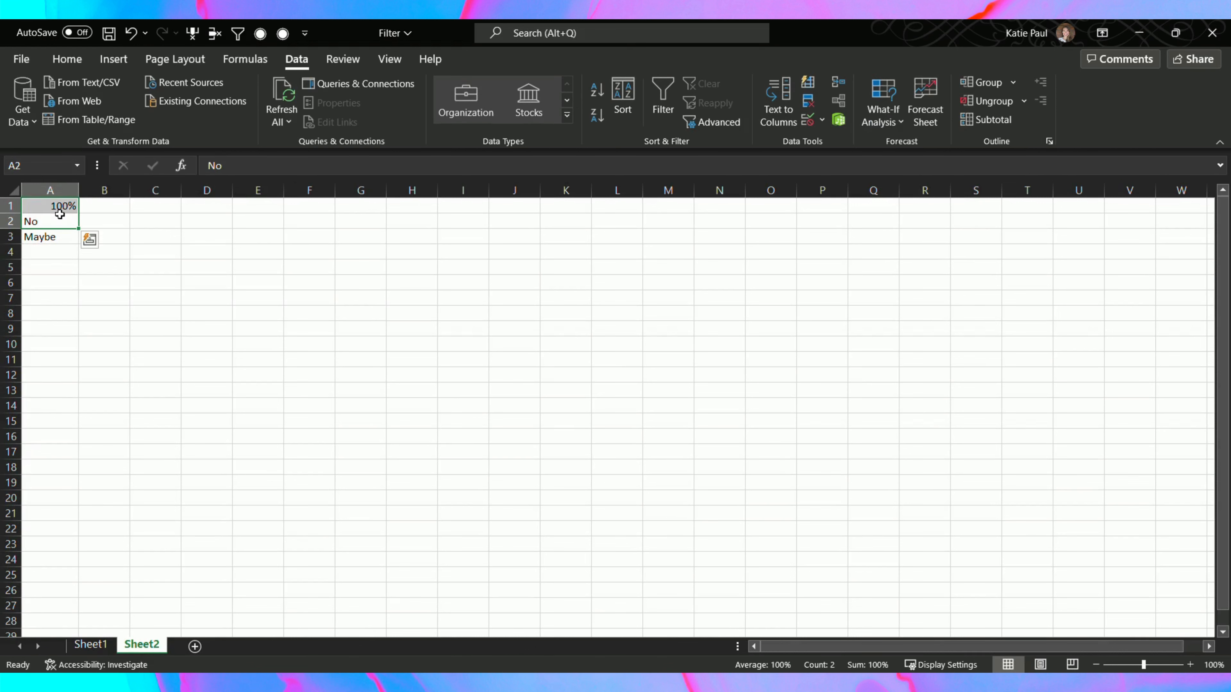
click(60, 214)
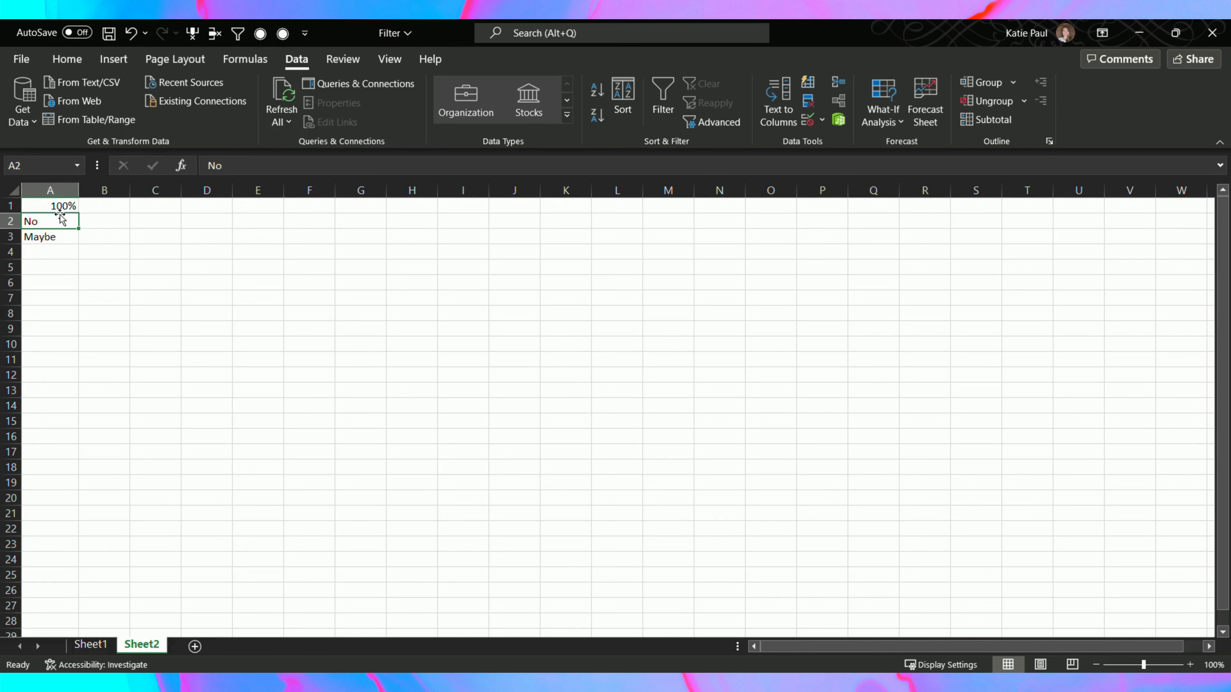
text(90)
key(Return)
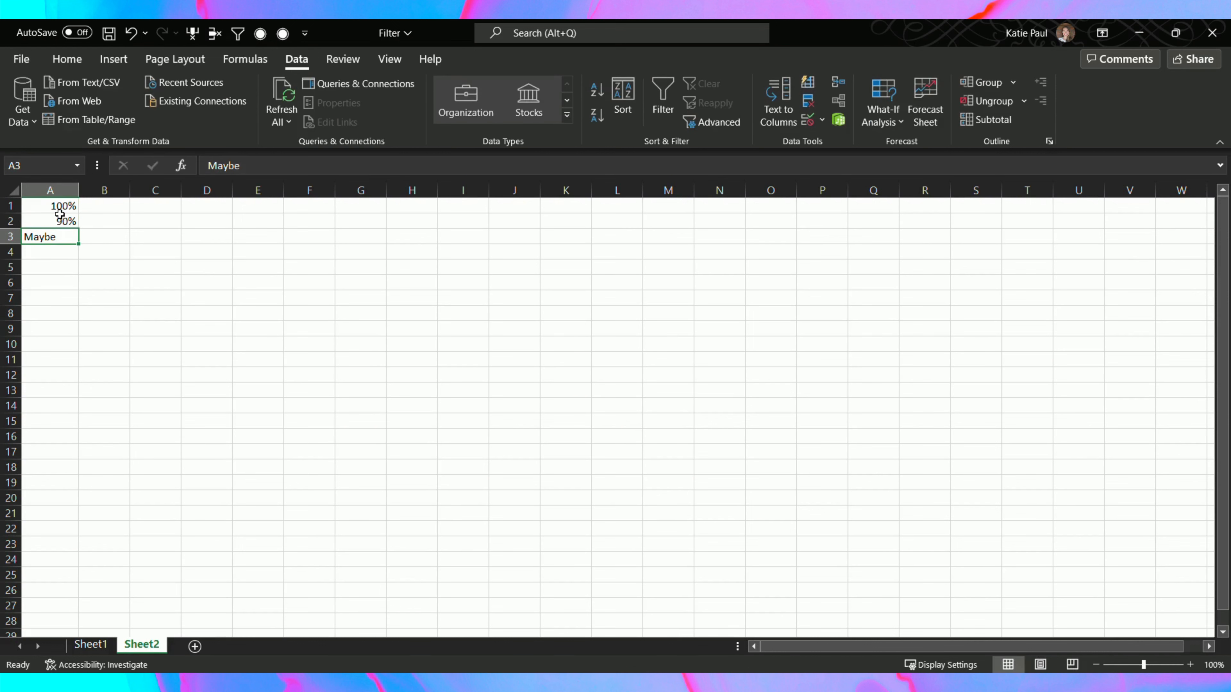
text(50)
key(Return)
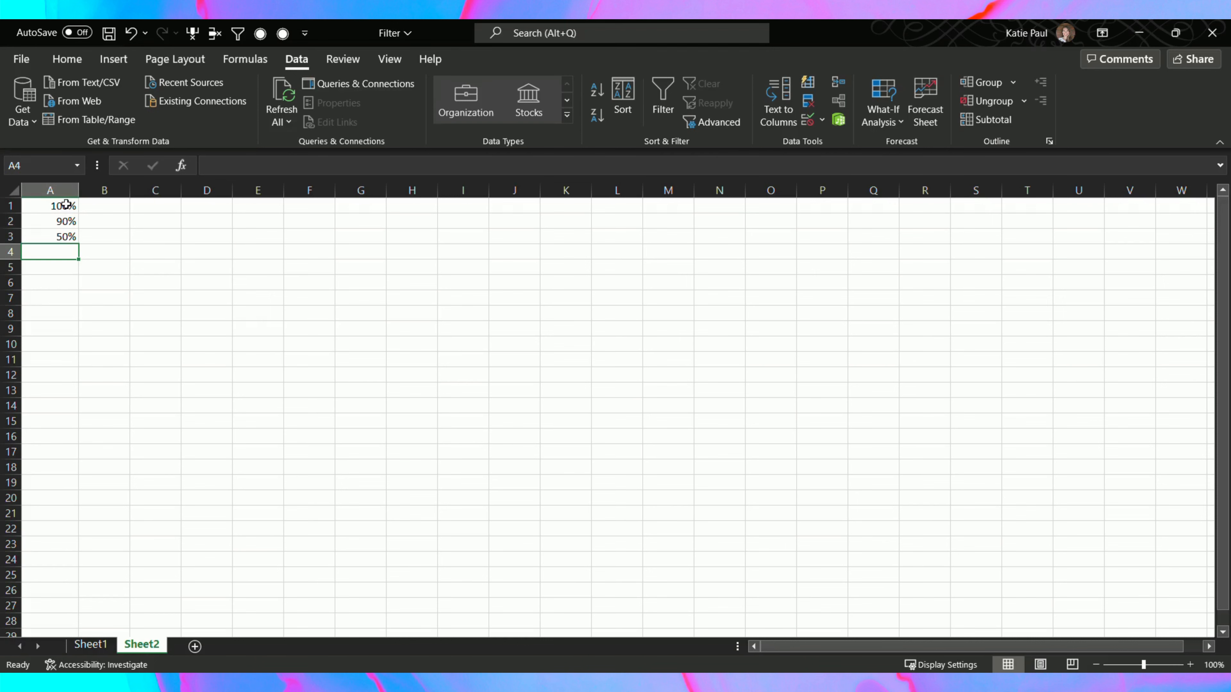
- Return to Sheet1 and check whether the B2 and B3 dropdowns offer the changed source options, leaving both cells empty
click(101, 646)
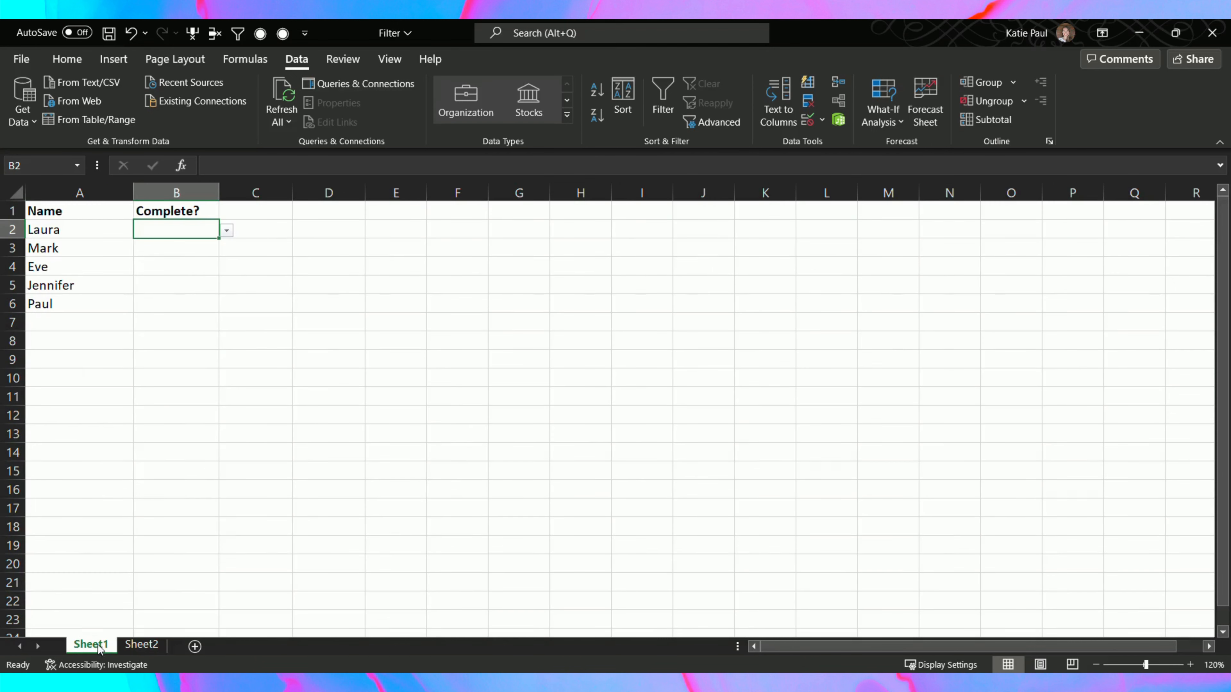
click(226, 233)
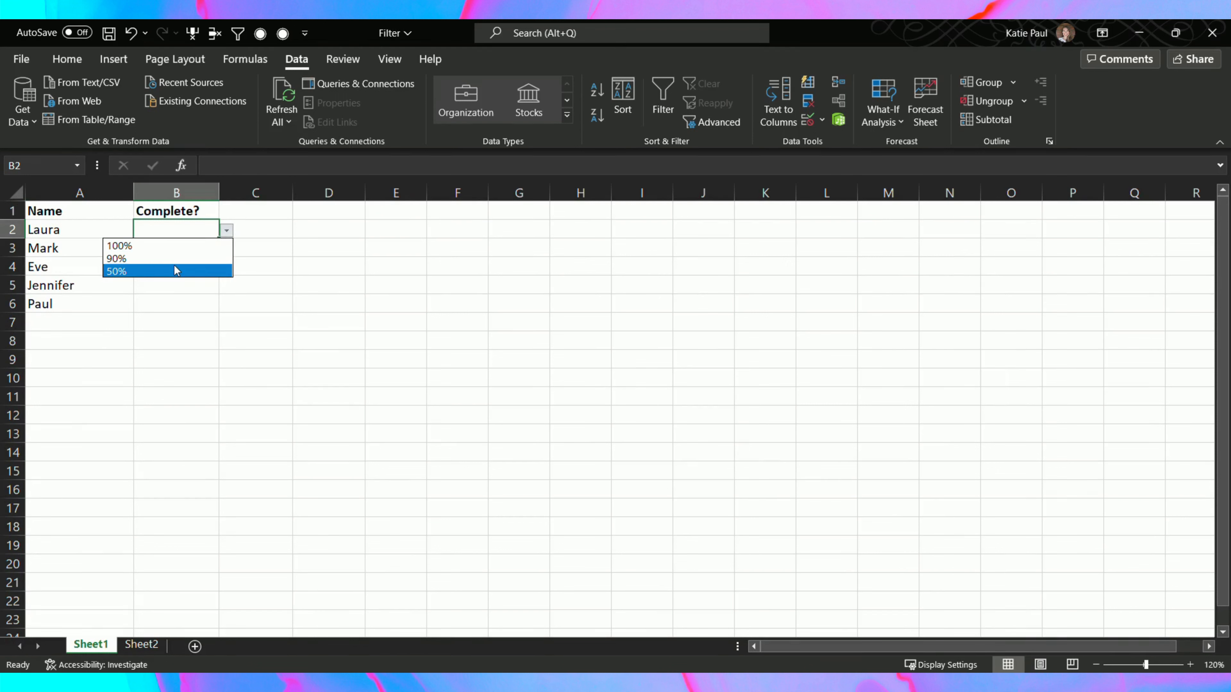
key(Escape)
click(176, 247)
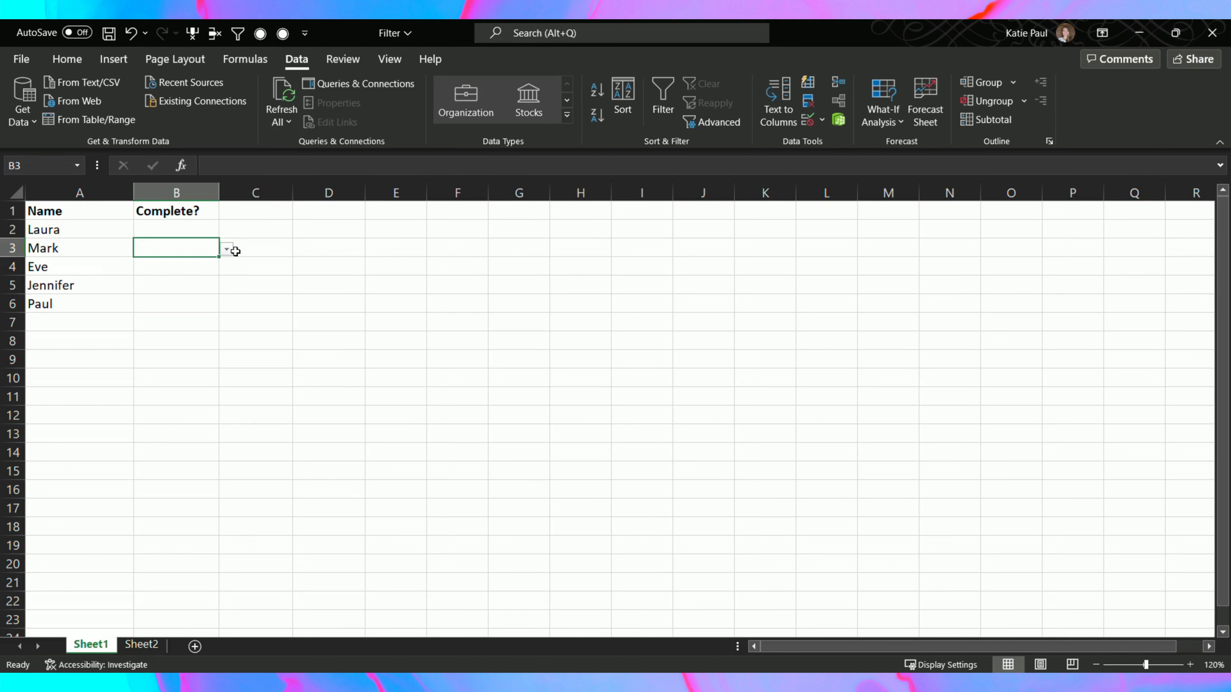
click(227, 249)
click(251, 284)
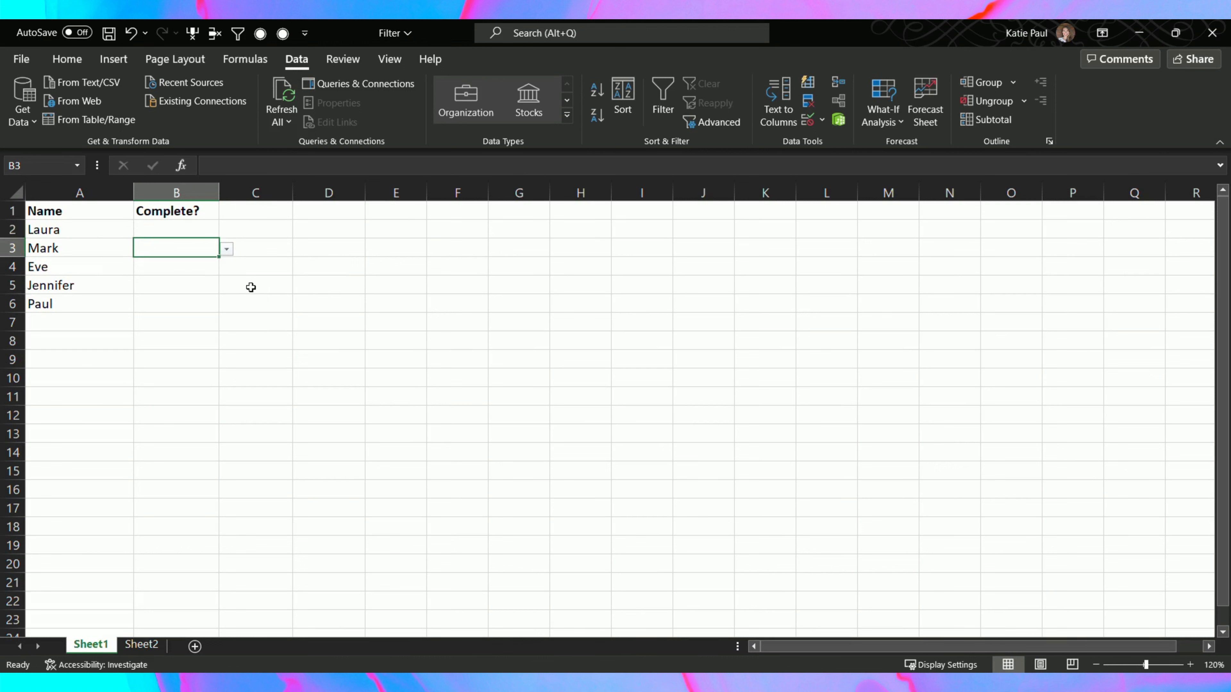